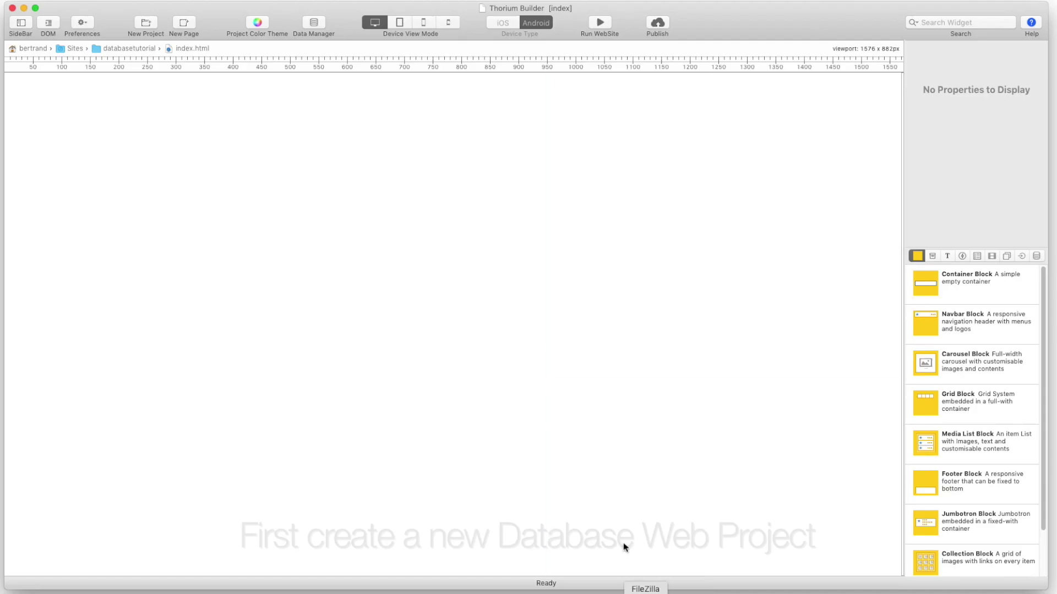
Step: Create a blank project of type Web Project With Database named thetravelblog
click(146, 25)
click(670, 55)
click(677, 77)
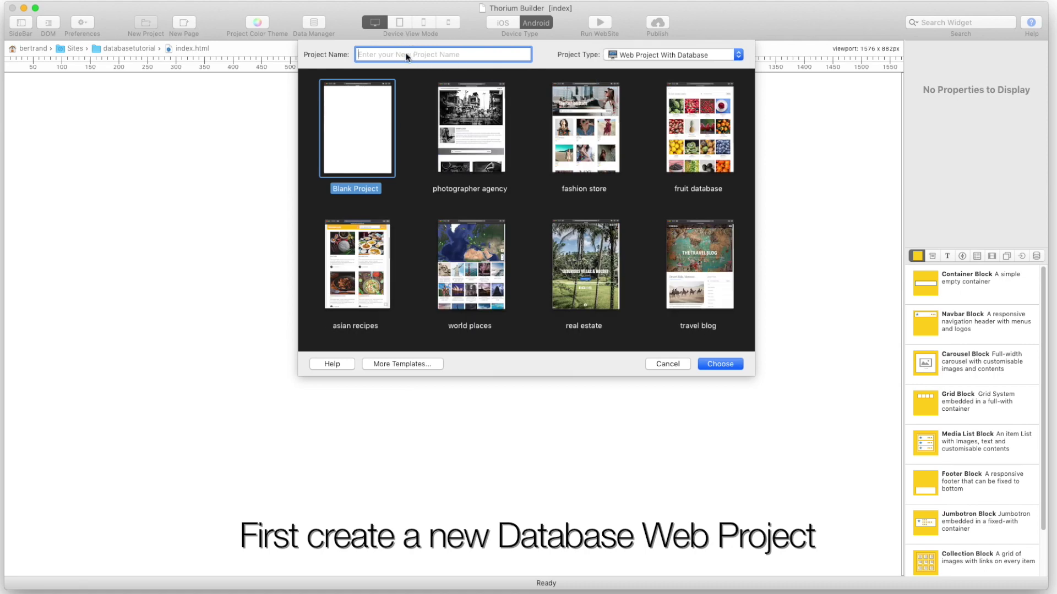
text(thetravelblog)
click(718, 364)
Step: Add a root record named Asia to My Category in the project database and save it
click(311, 27)
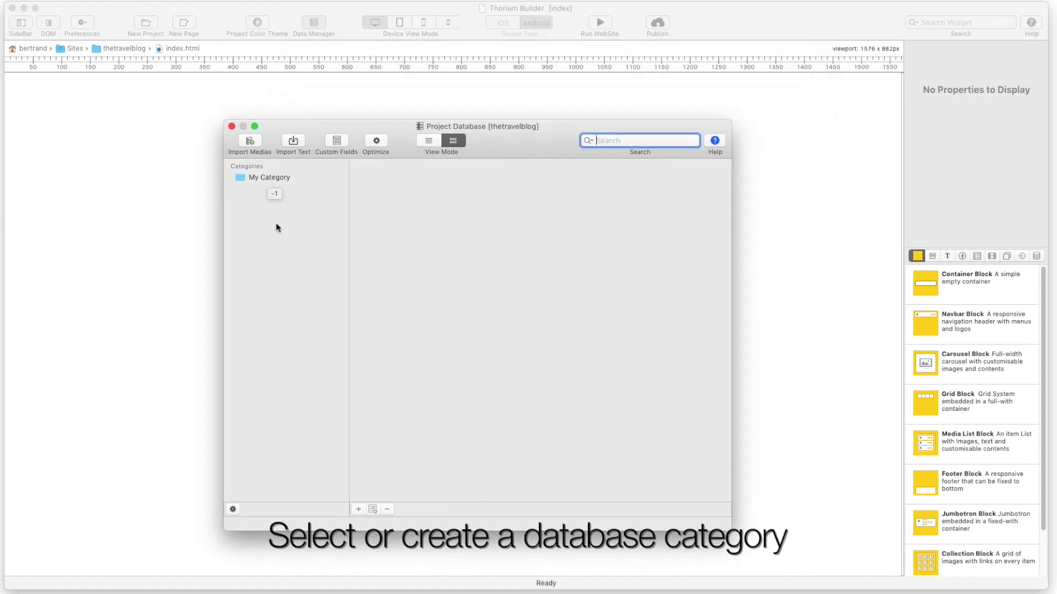
click(275, 178)
click(358, 509)
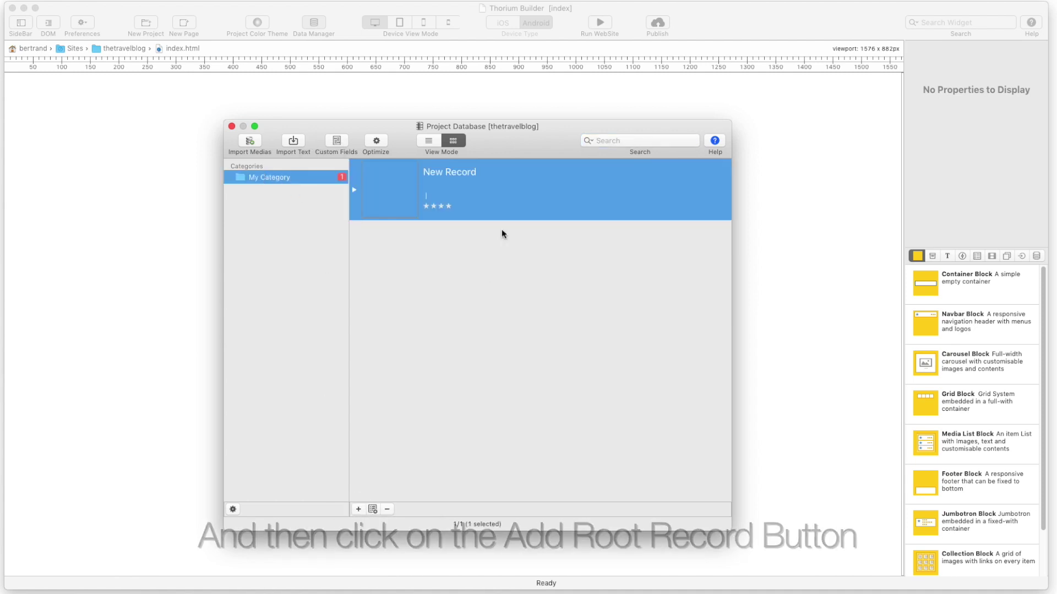
double_click(417, 193)
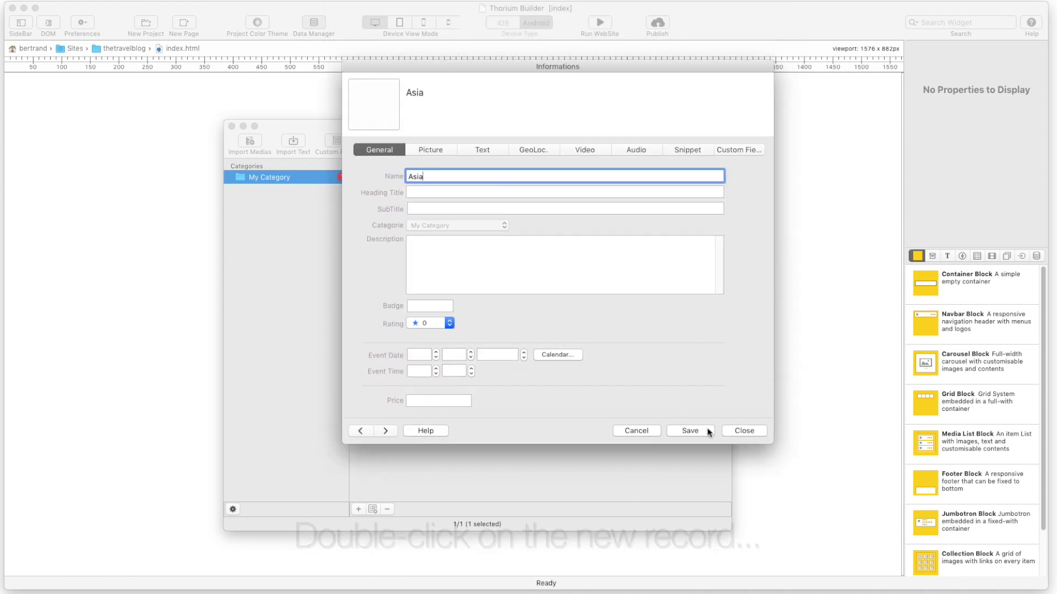
click(697, 429)
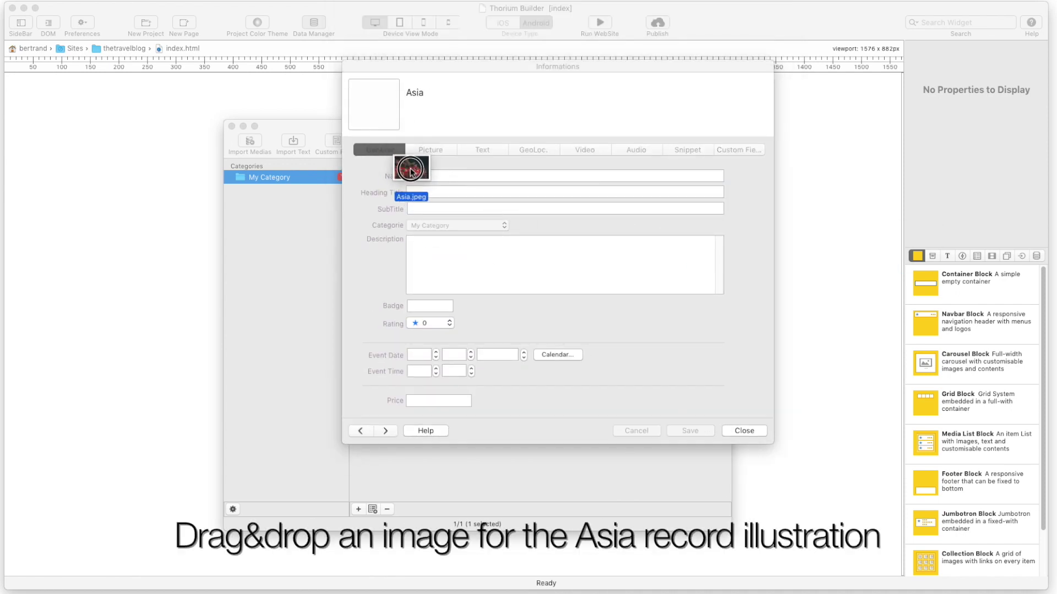
Step: Assign Asia.jpeg as the picture of the Asia record and save the record
drag(408, 165, 399, 127)
click(690, 431)
click(744, 430)
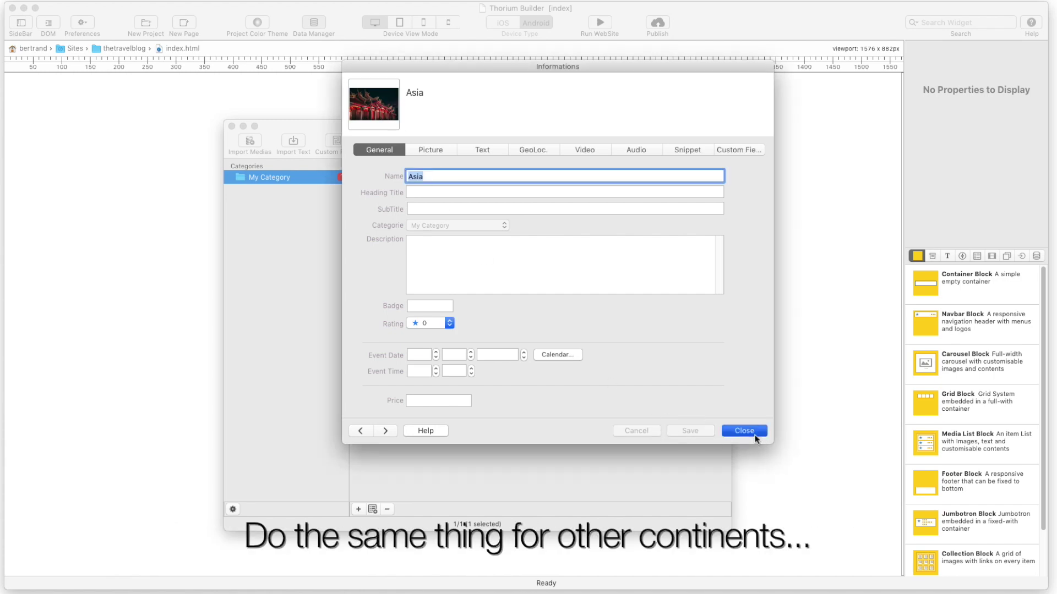
Step: Add a root record named North America and assign North America.jpeg as its picture
click(358, 511)
double_click(477, 253)
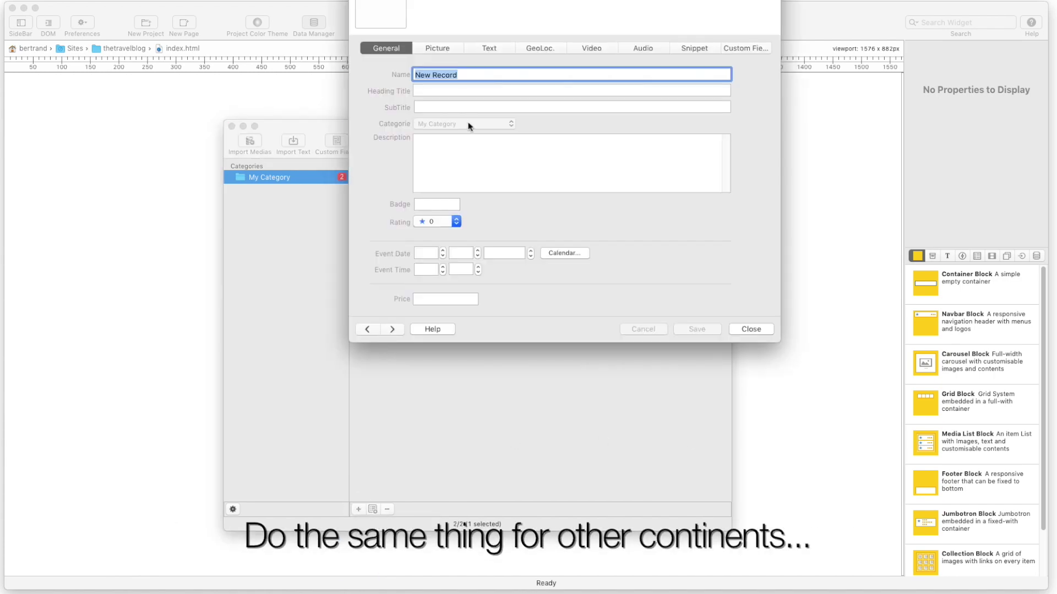
text(North America)
click(697, 329)
click(751, 329)
double_click(501, 262)
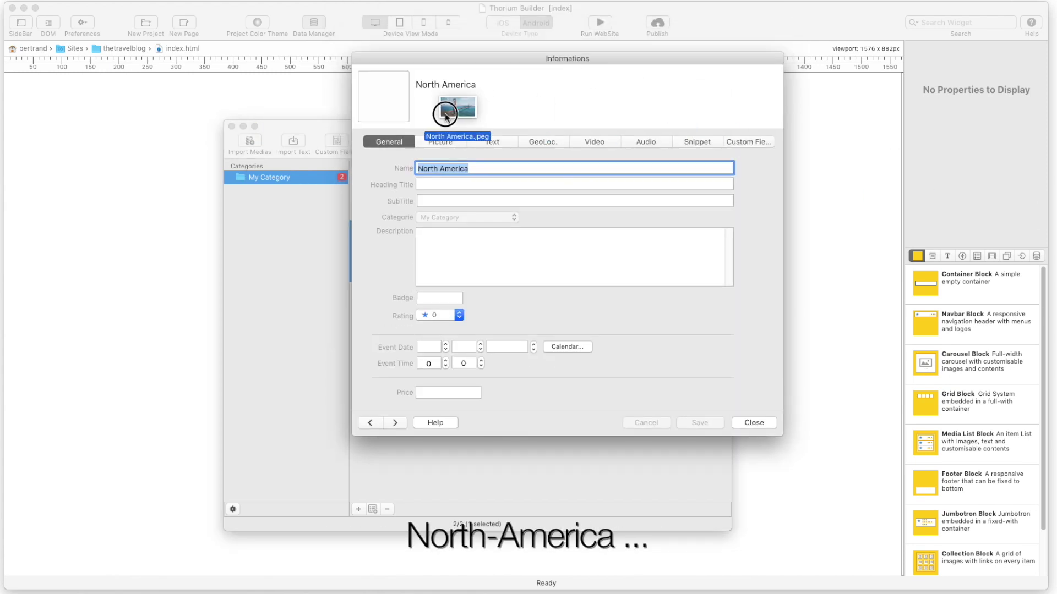
drag(484, 110, 392, 102)
click(746, 424)
Step: Add a root record named Europe and assign Europe.jpeg as its picture
click(358, 509)
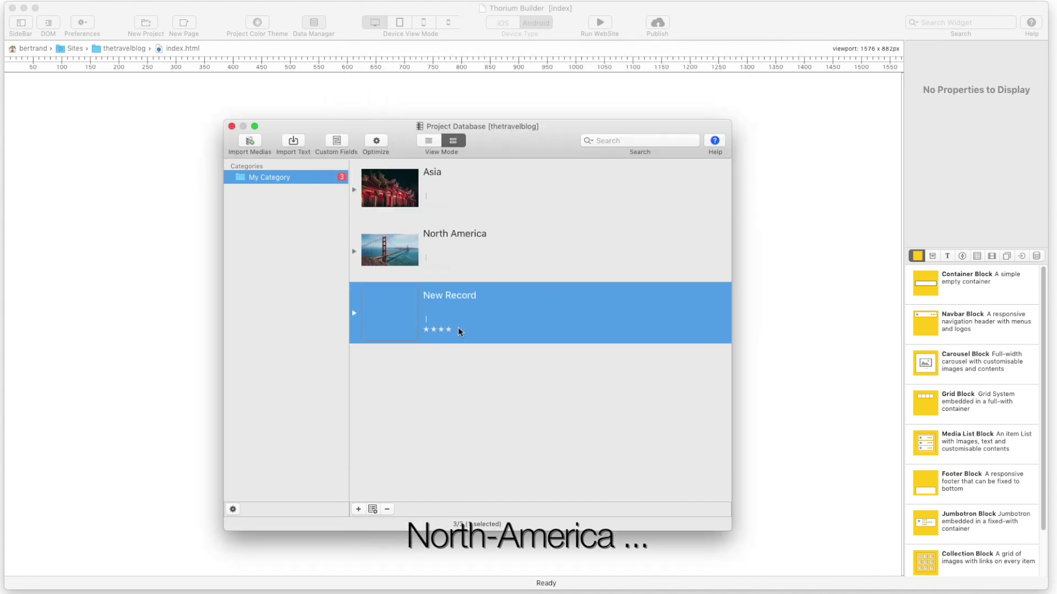
double_click(471, 307)
drag(484, 111, 378, 107)
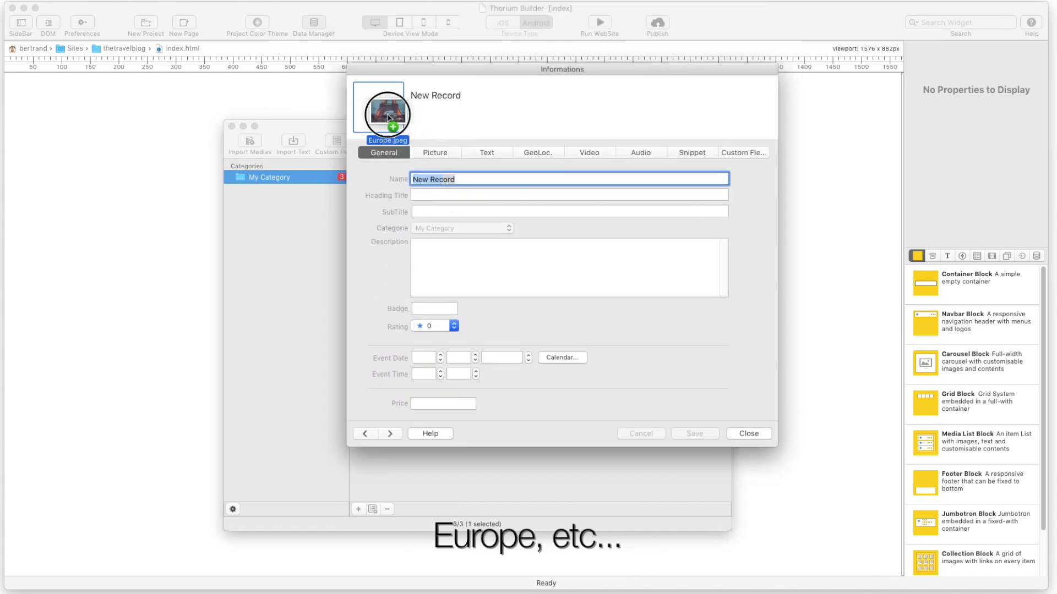
text(Europe)
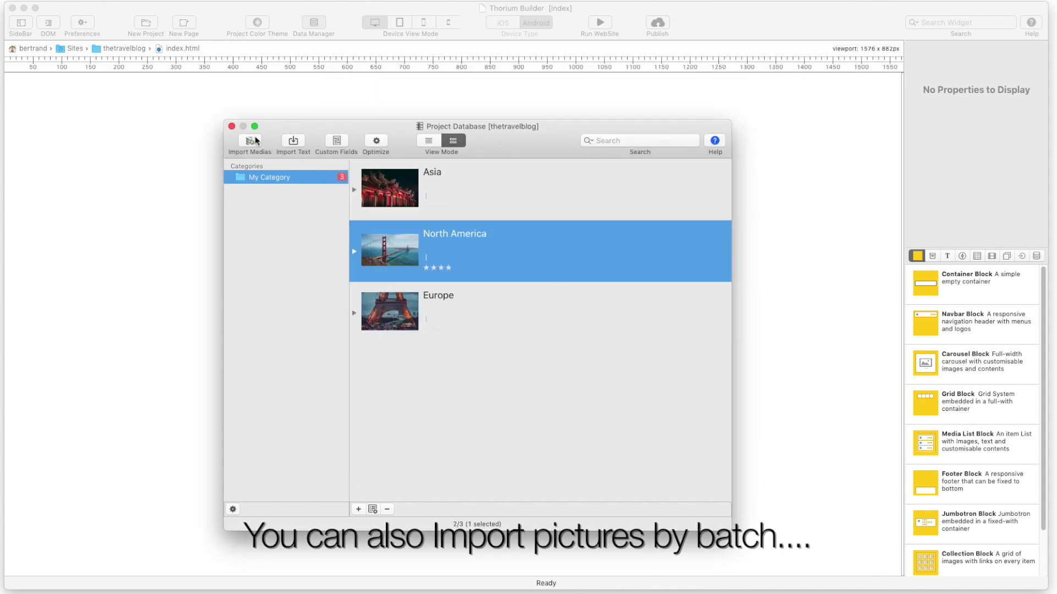
Step: Set up a batch media import of pictures with the hierarchy As Child of Object North America
click(249, 142)
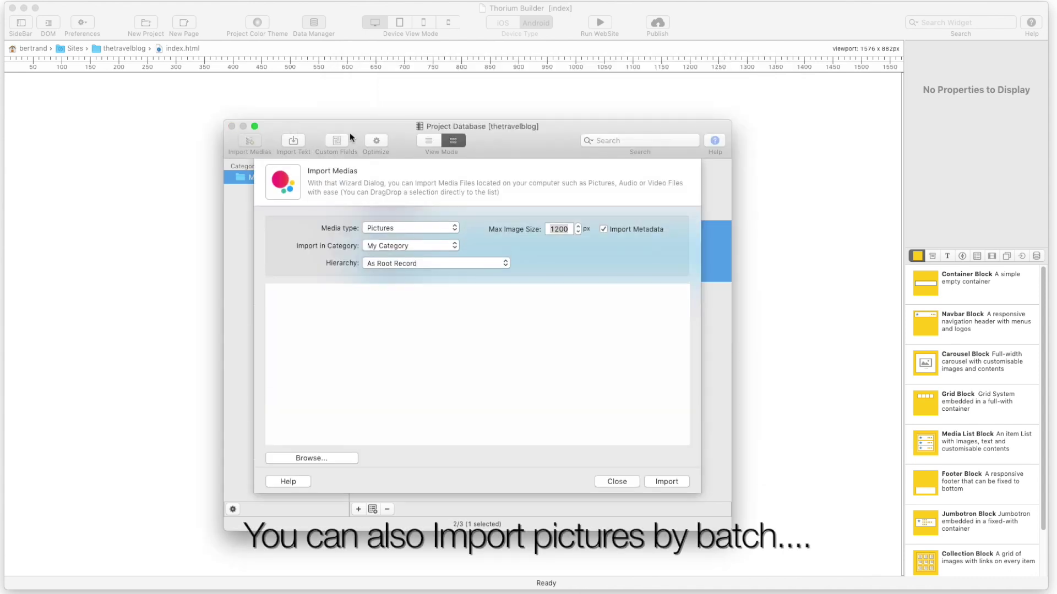
click(410, 228)
click(386, 228)
click(414, 246)
click(415, 245)
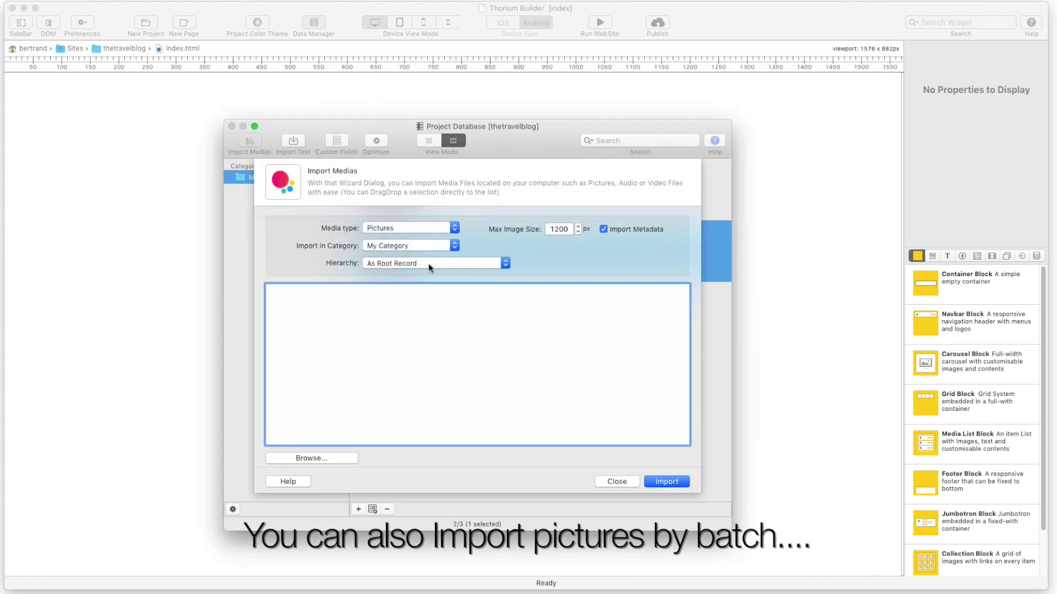
click(428, 263)
click(426, 274)
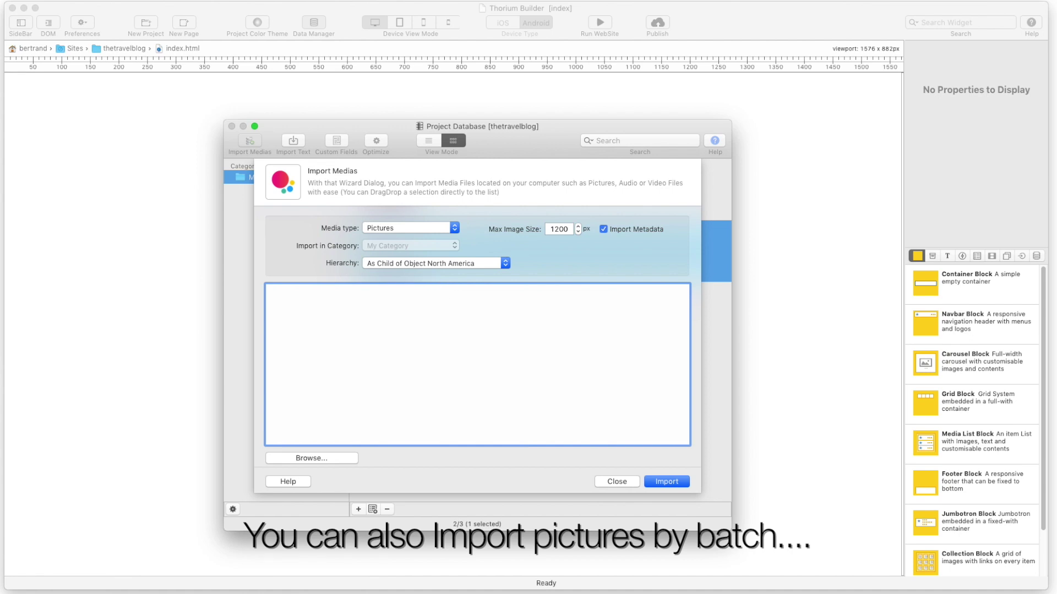
Step: Import canada.jpeg and usa.jpeg as child records of North America
key(super+Tab)
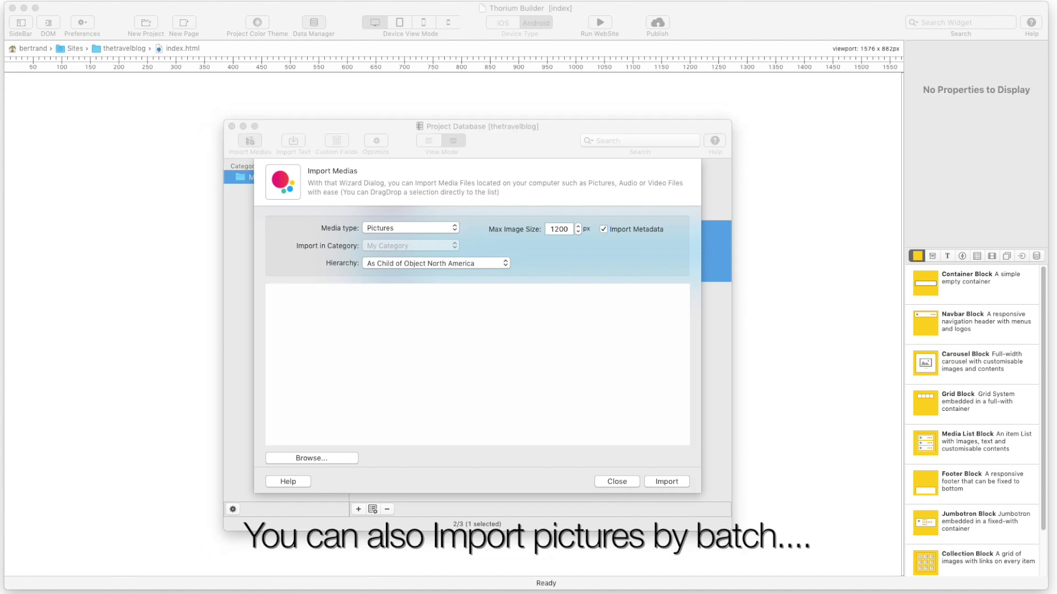
drag(994, 231, 517, 353)
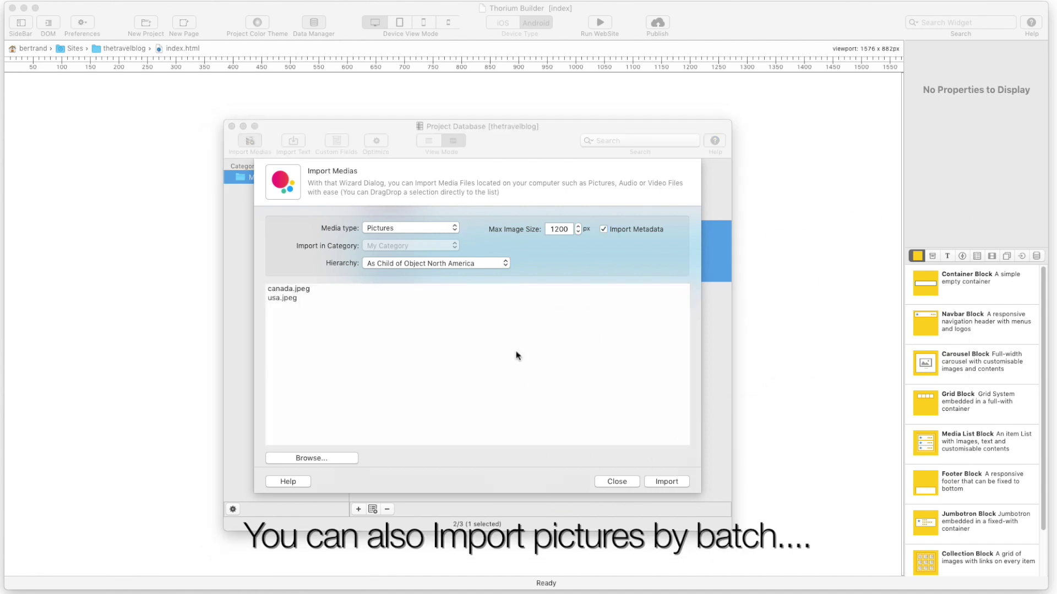
click(664, 482)
click(472, 230)
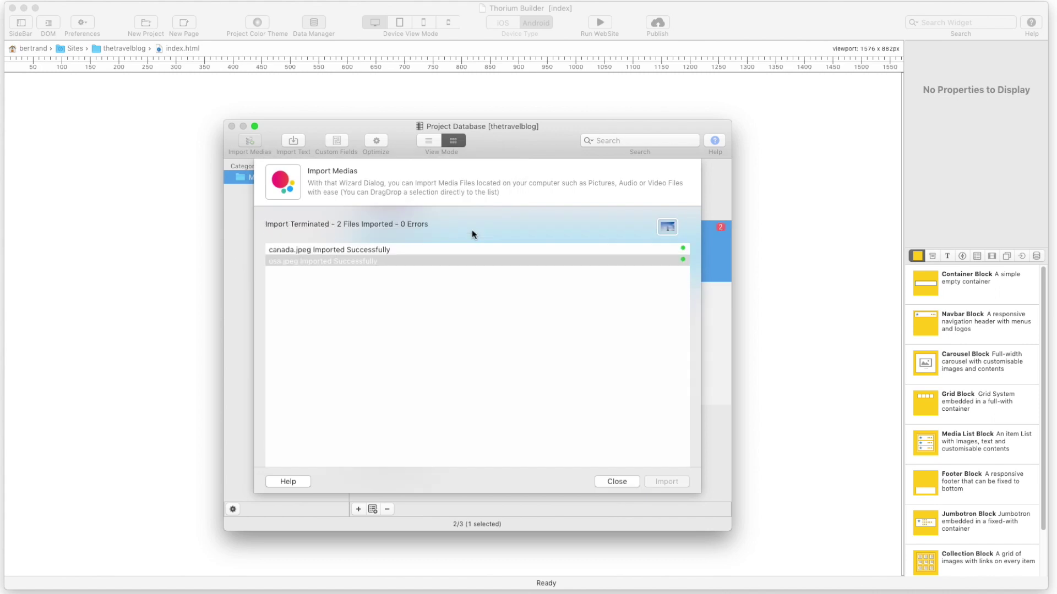
click(617, 482)
click(506, 359)
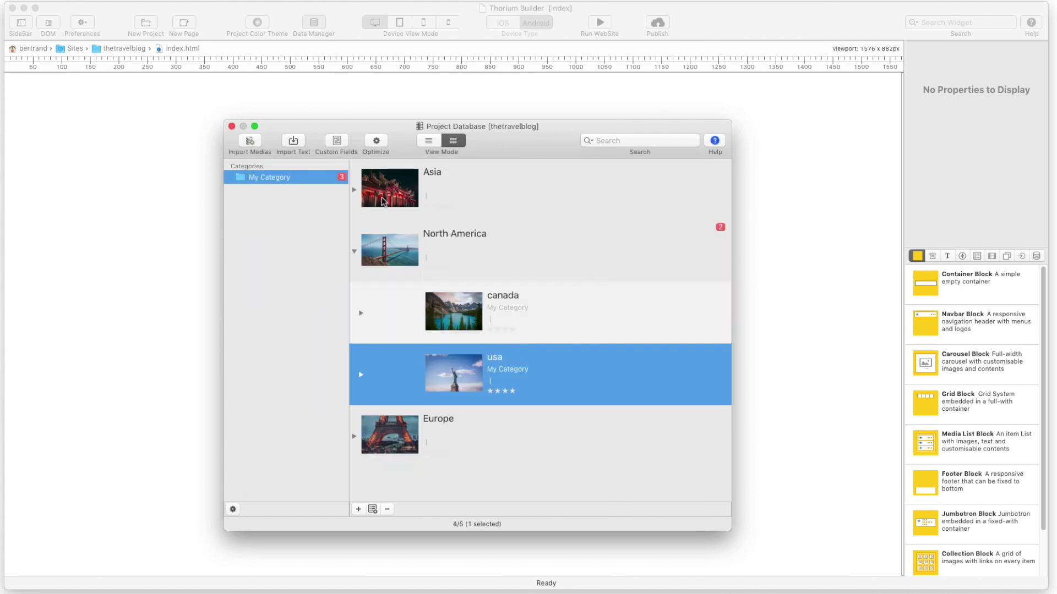
Step: Batch import france.jpeg, italy.jpeg and spain.jpeg as child records of Europe
click(419, 428)
click(250, 142)
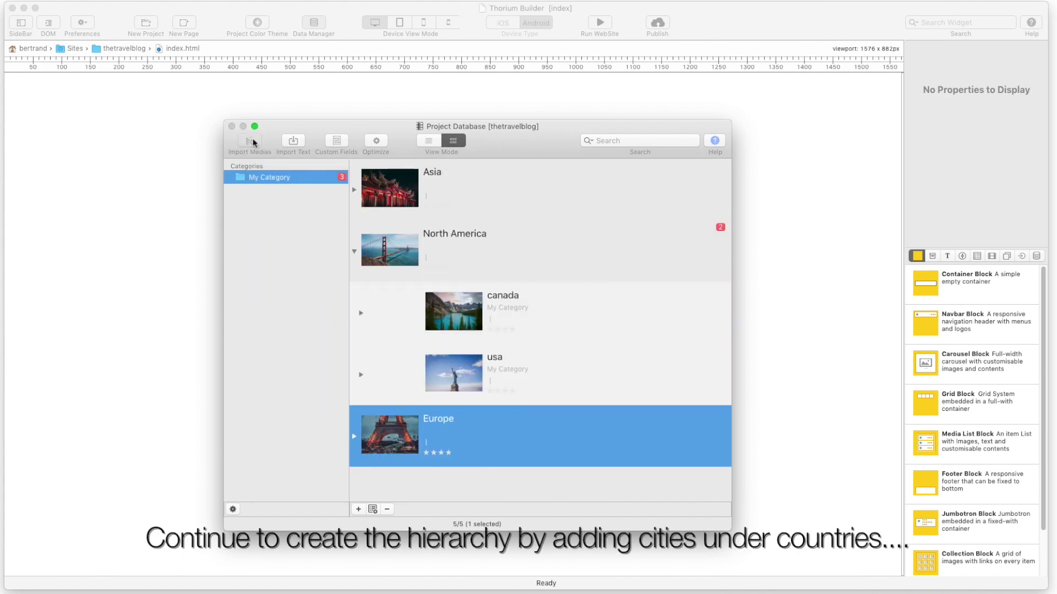
click(460, 263)
click(475, 274)
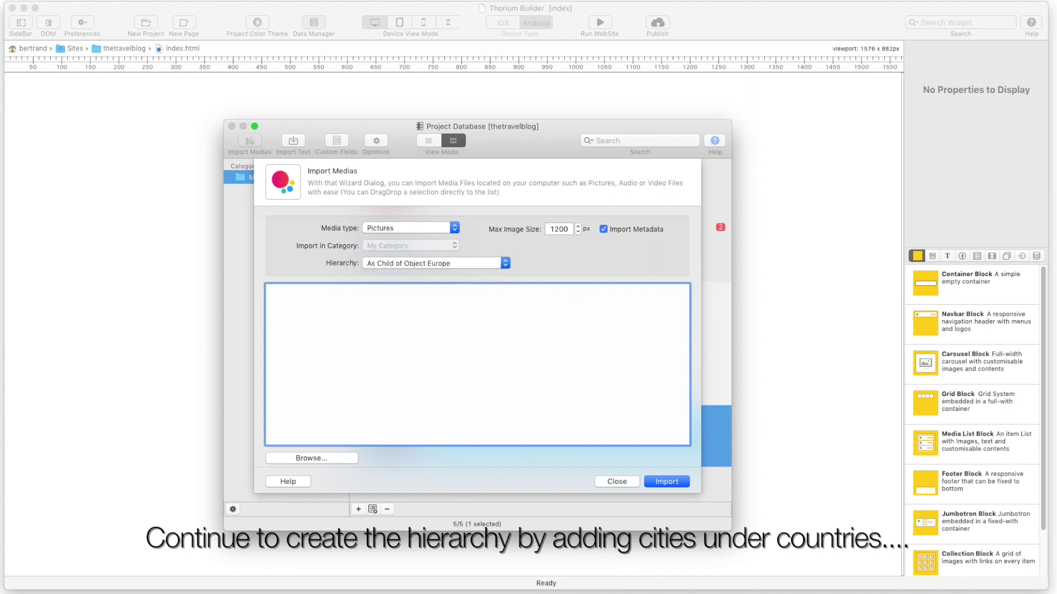
key(super+Tab)
drag(707, 315, 539, 353)
click(667, 482)
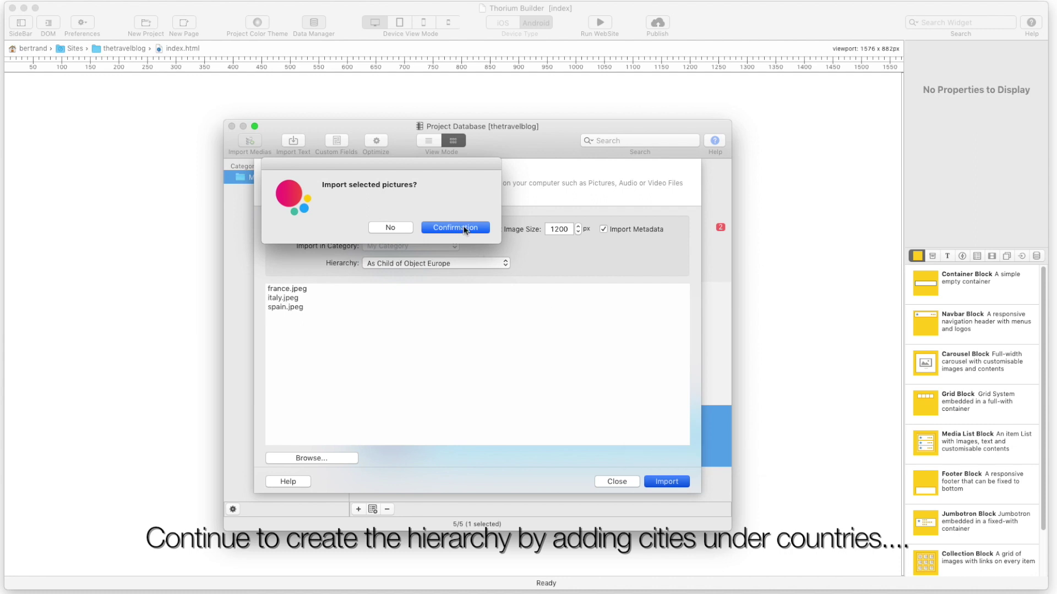
click(465, 230)
click(611, 486)
Step: Add a child record named Los Angeles under usa, with Los Angeles.jpeg as its picture
scroll(519, 394, down, 5)
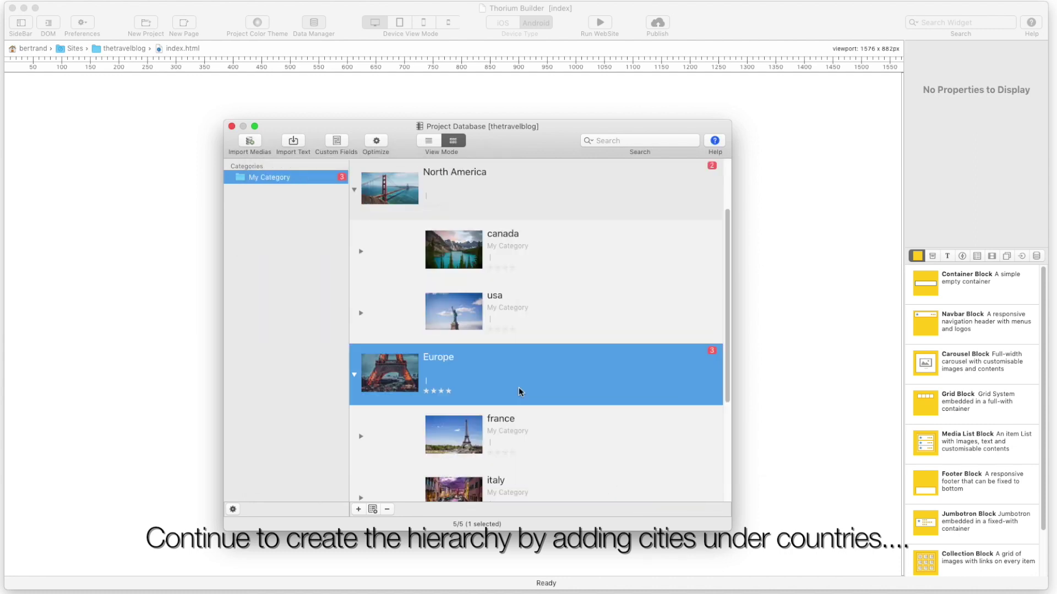
click(500, 330)
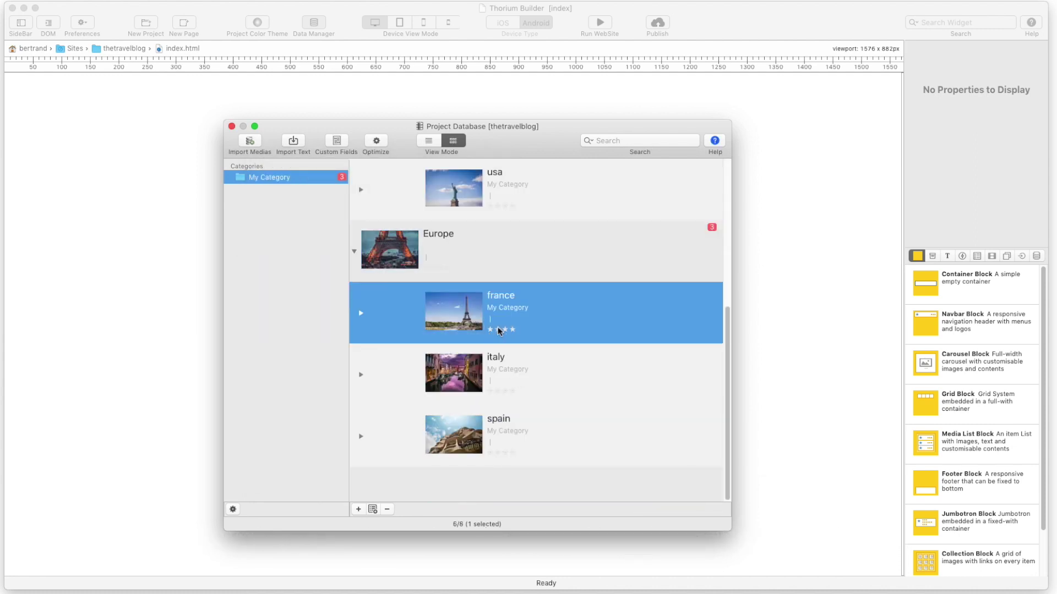
scroll(499, 331, up, 5)
click(482, 366)
scroll(418, 440, down, 1)
click(359, 509)
text(Los Angeles)
key(Return)
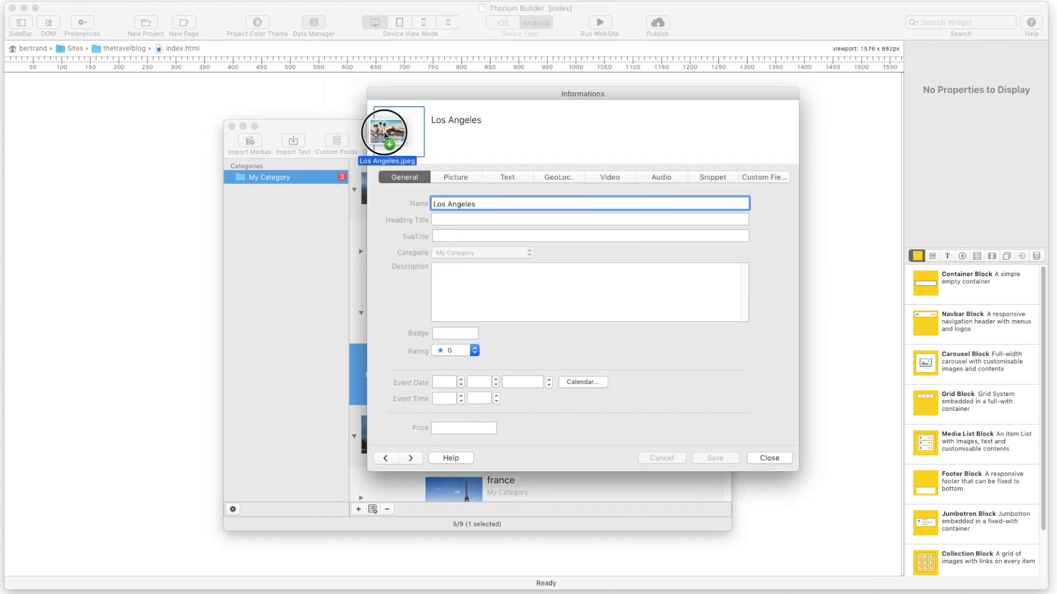
Step: Add a second child record under usa named New York city, with NYC.jpeg as its picture
key(super+n)
double_click(574, 445)
text(New York city)
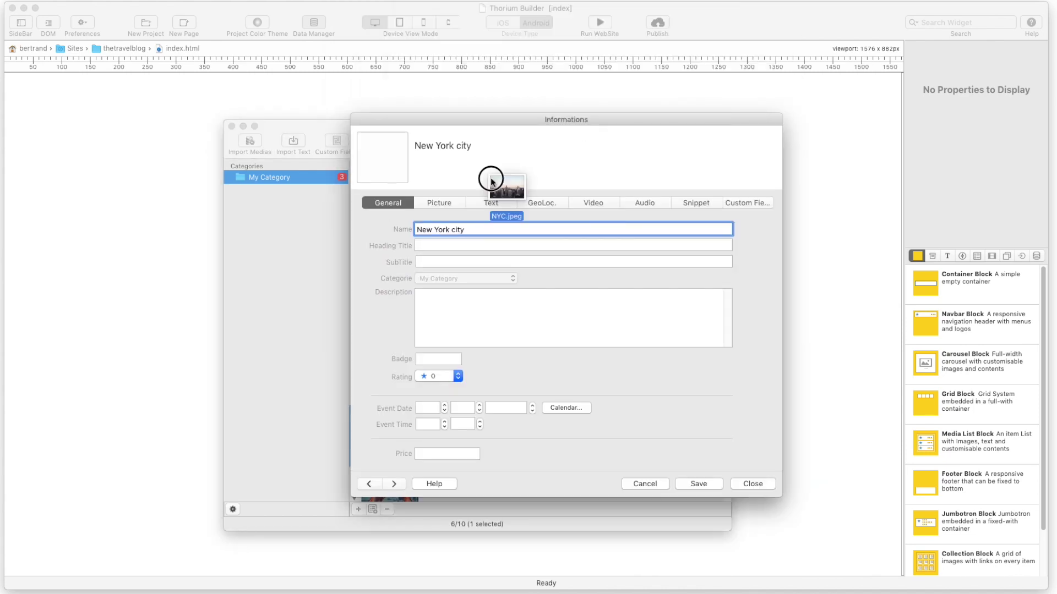
key(Return)
click(361, 374)
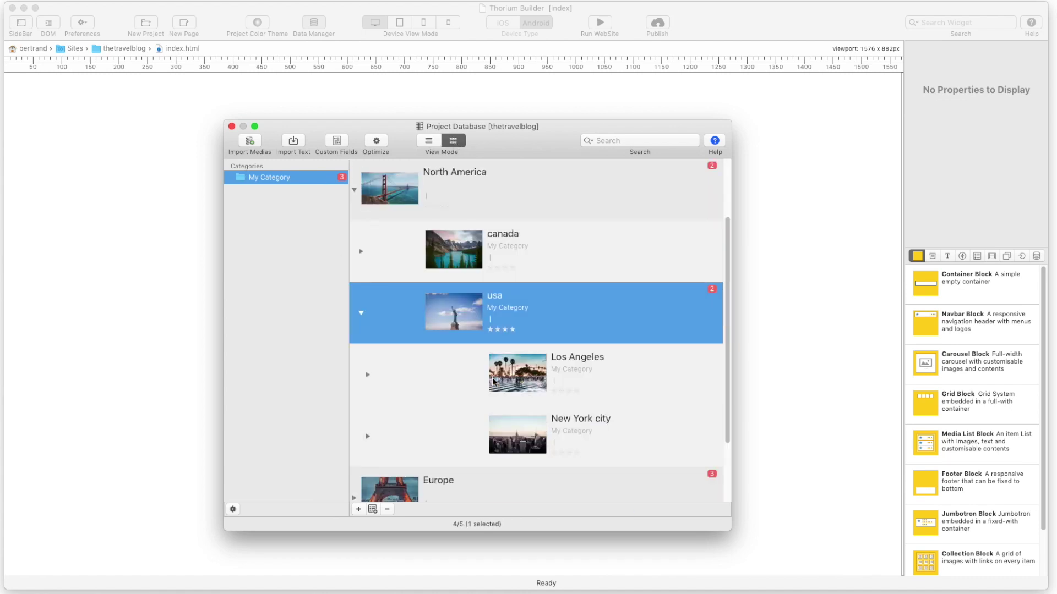
Step: Return to the index page with its DOM tree shown and add a Navbar Block
click(231, 126)
click(48, 25)
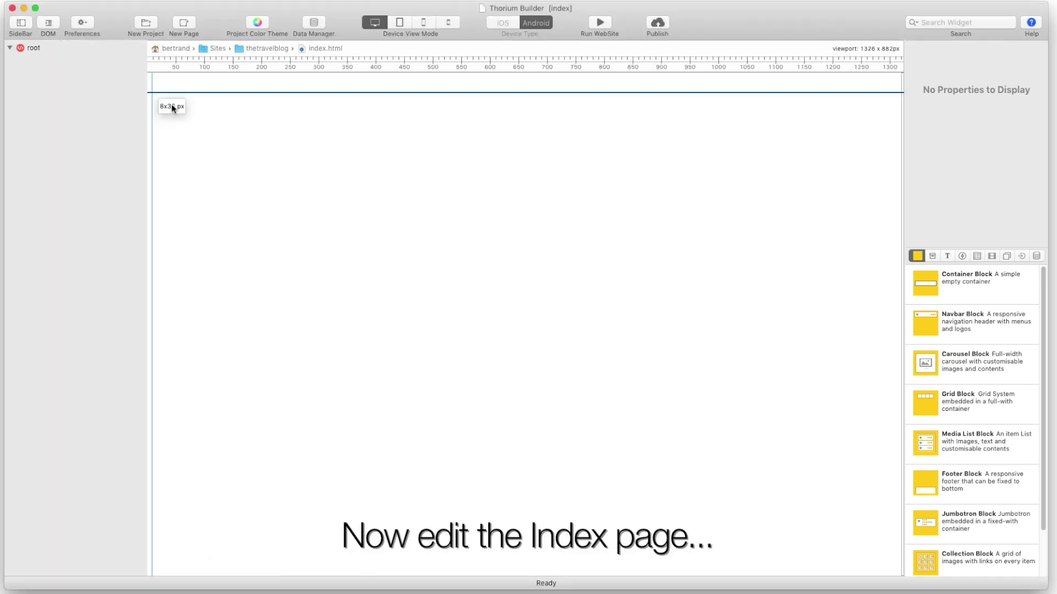
drag(925, 323, 746, 232)
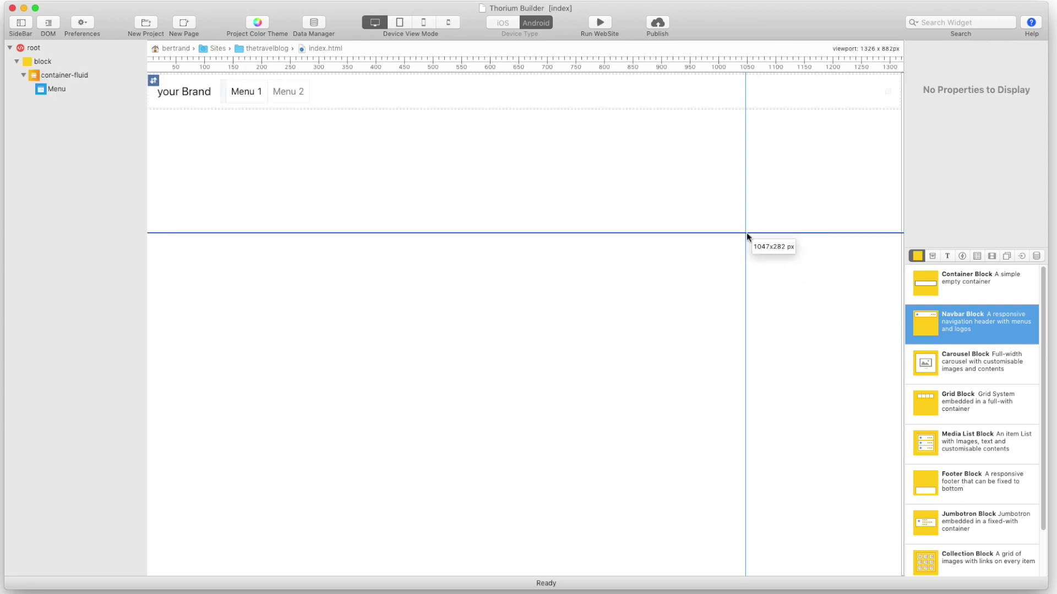
Step: Add a Container Block below the navbar and place a Database Repeater inside it
drag(917, 280, 604, 134)
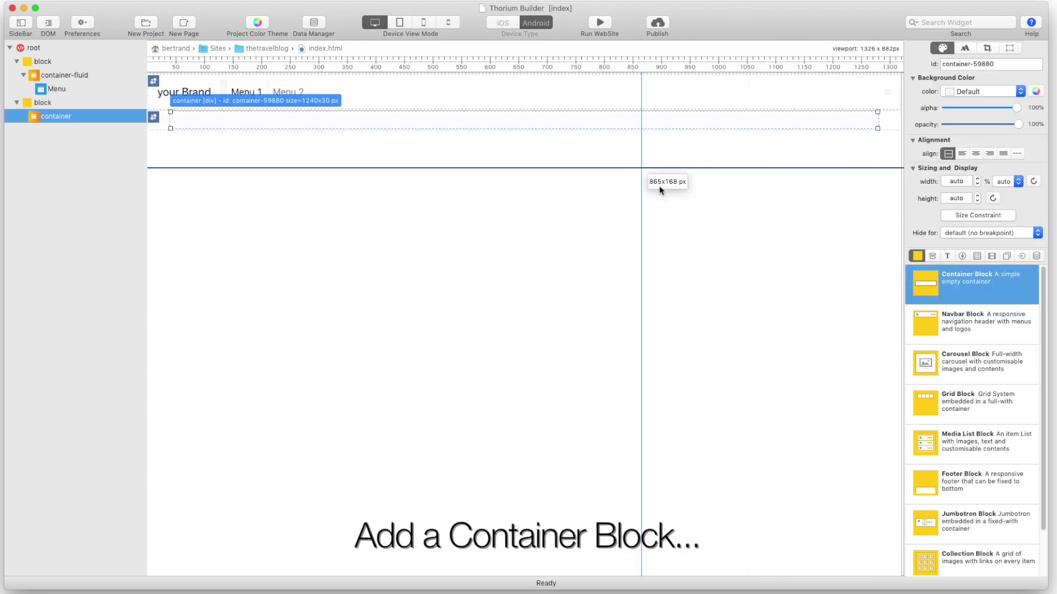
click(1036, 257)
drag(925, 284, 325, 123)
Step: Configure the Database Repeater to use My Category, Root Records Only, sorted in Alphabetical Order, and apply the settings
double_click(385, 134)
click(471, 127)
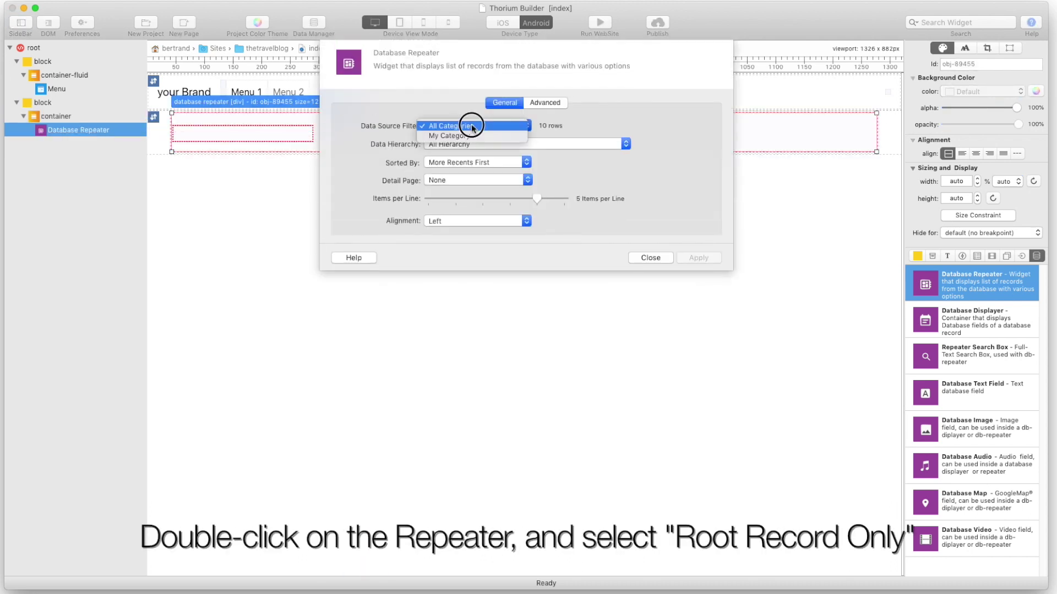
click(471, 135)
click(473, 145)
click(474, 152)
click(469, 163)
click(471, 183)
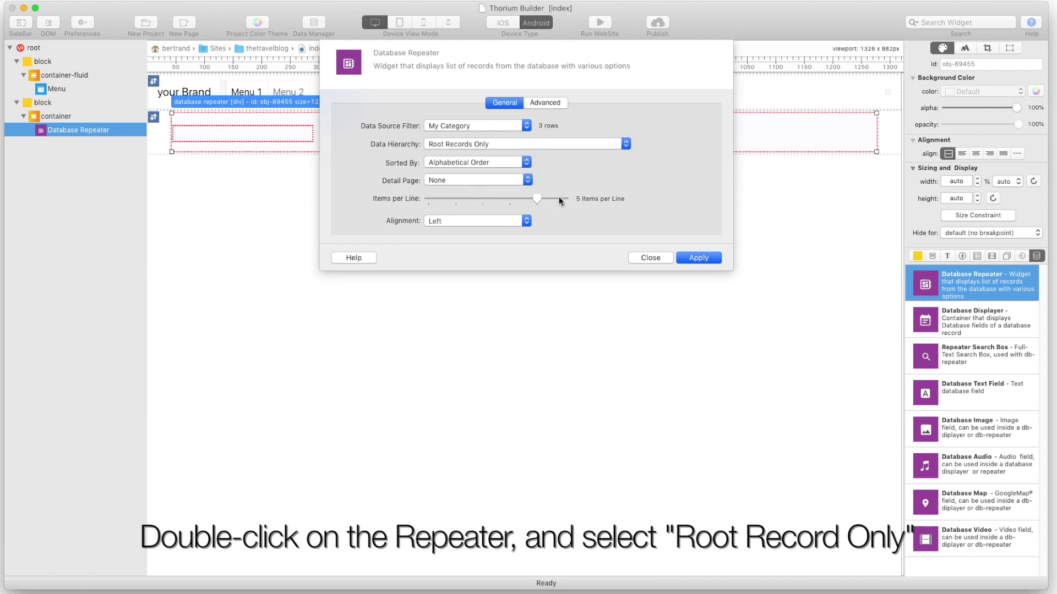
click(550, 104)
click(502, 103)
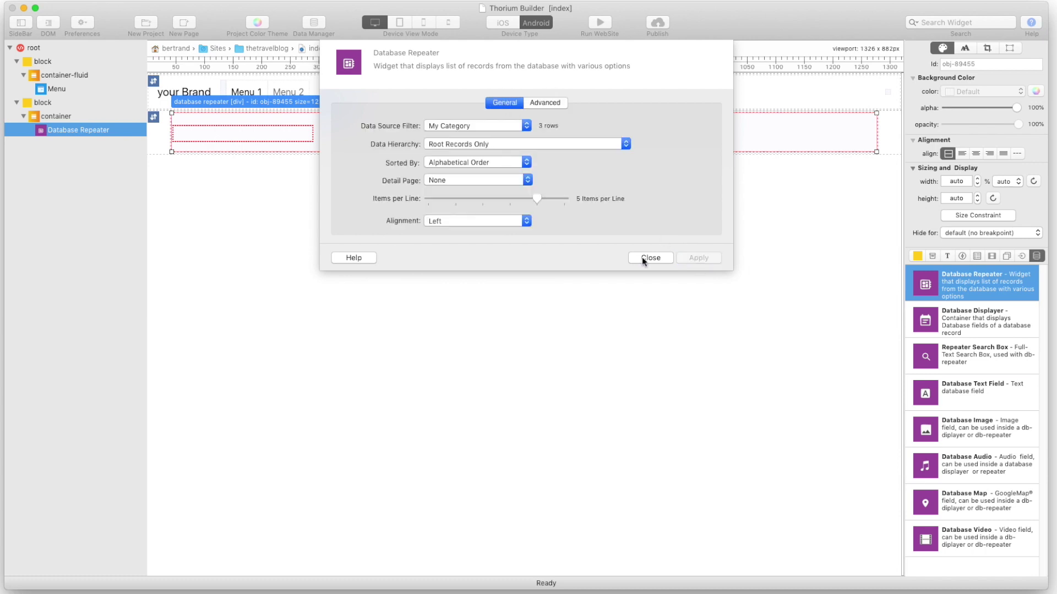
click(643, 259)
Step: Add a Database Image with Cover display to the repeater and a Database Text Field for the name beneath it
drag(929, 434, 261, 141)
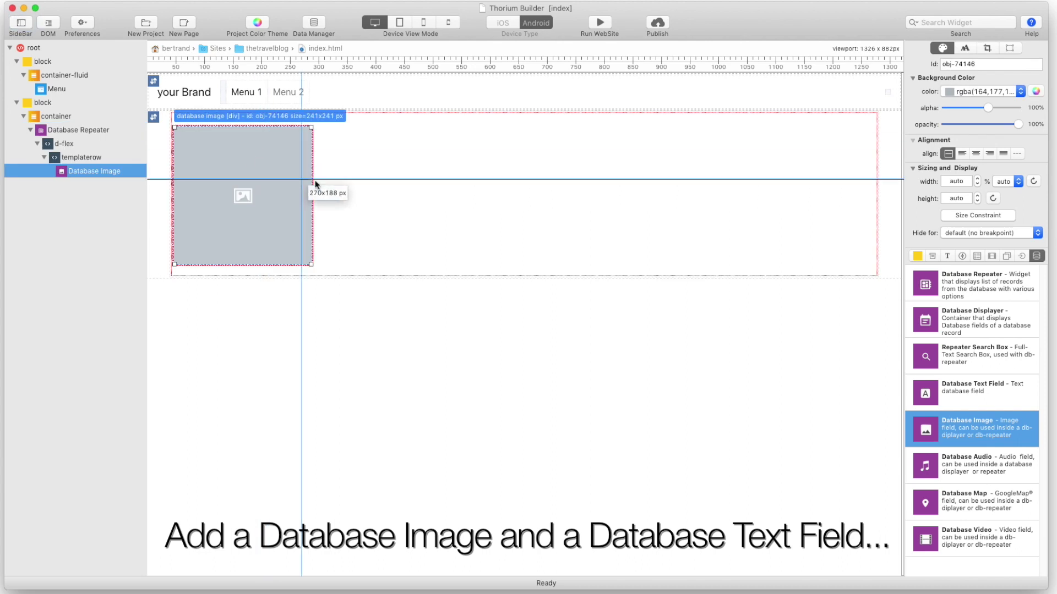
drag(315, 185, 316, 185)
click(475, 108)
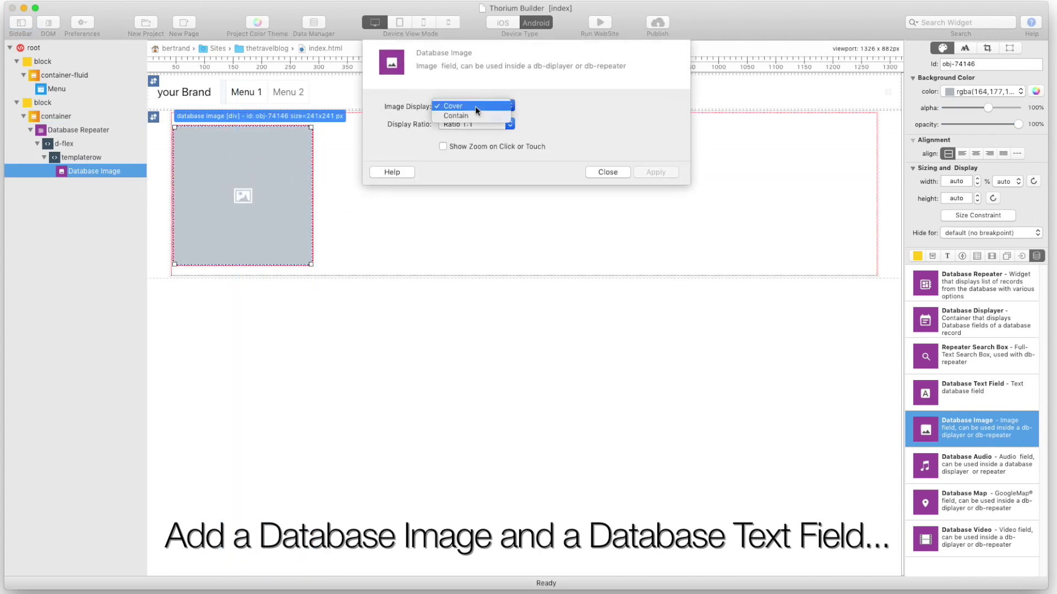
click(656, 172)
drag(935, 392, 249, 266)
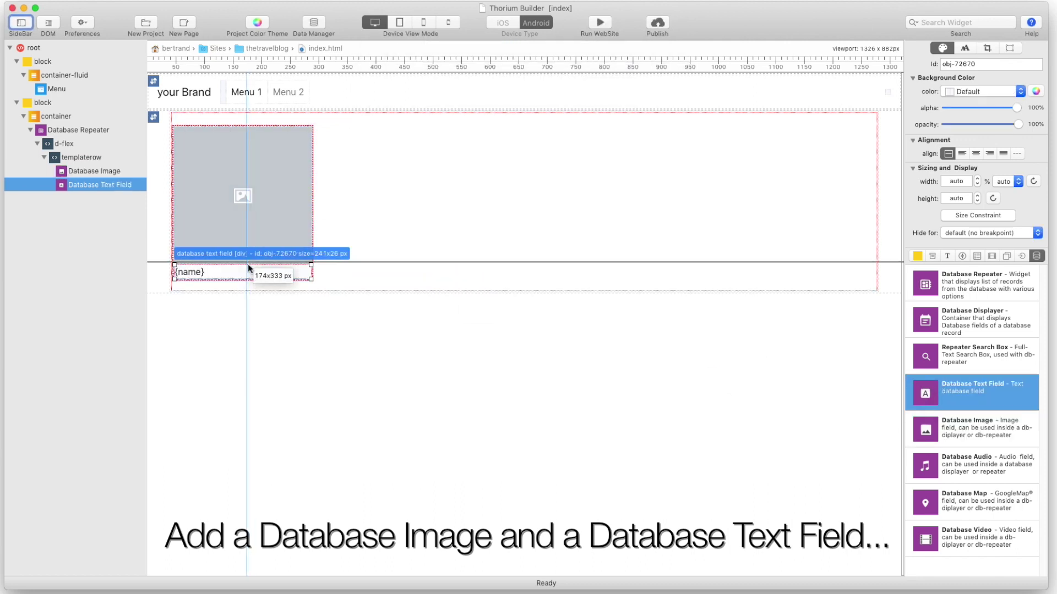
Step: Center the name Database Text Field under the image on the index page and make its text bold
click(975, 154)
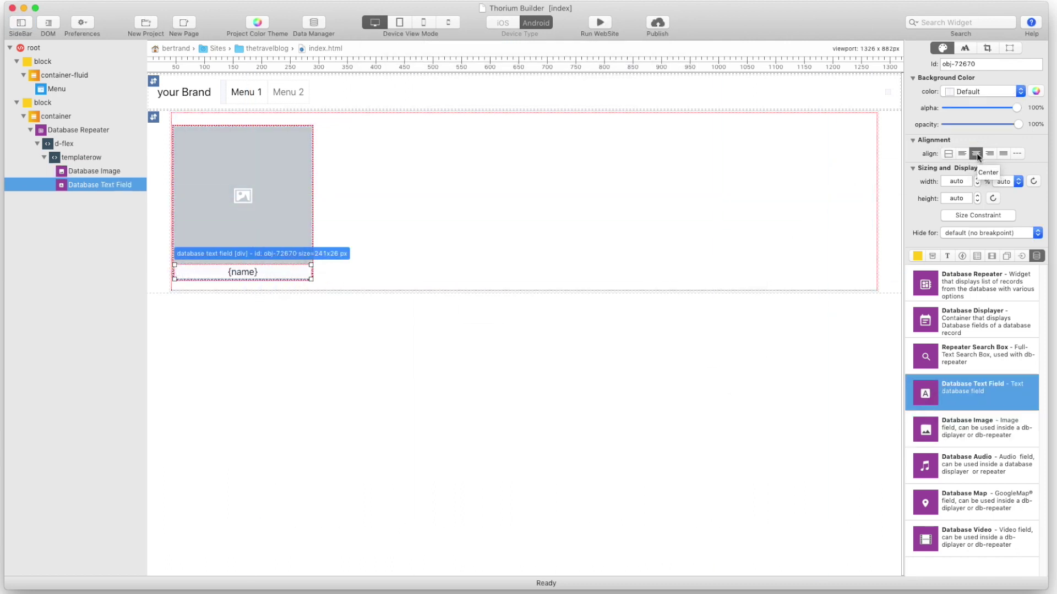
click(964, 48)
click(948, 121)
Step: Open the name Database Text Field's settings and select Name/Title as its field name
double_click(302, 273)
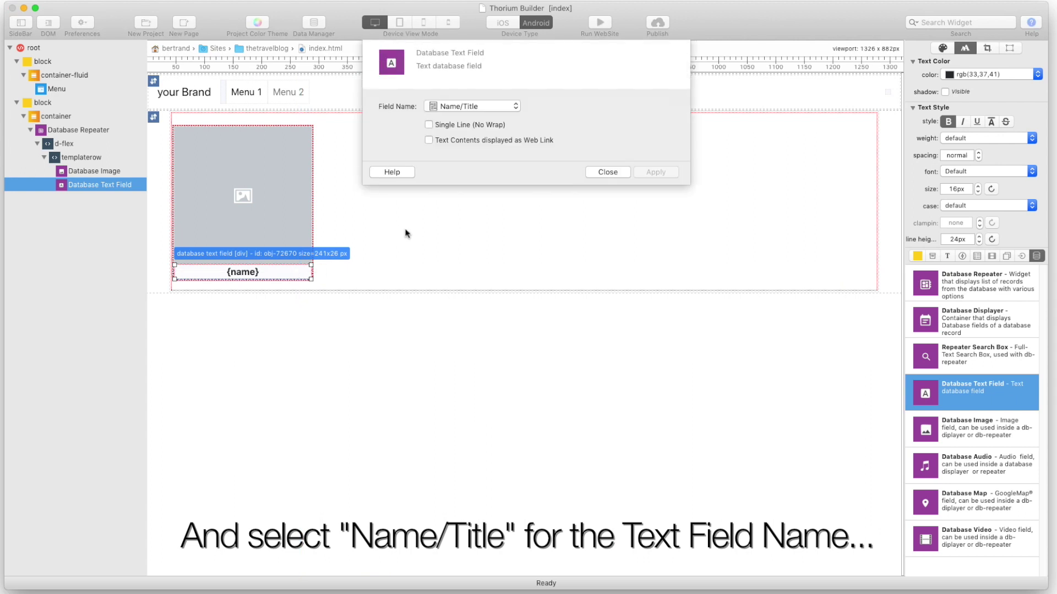
click(473, 107)
click(460, 107)
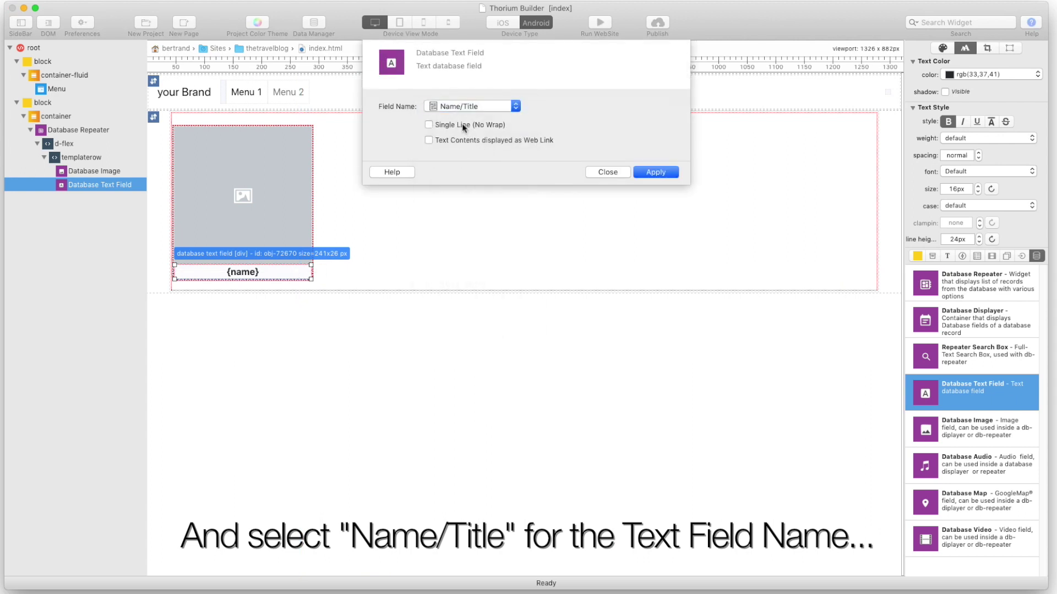
click(613, 172)
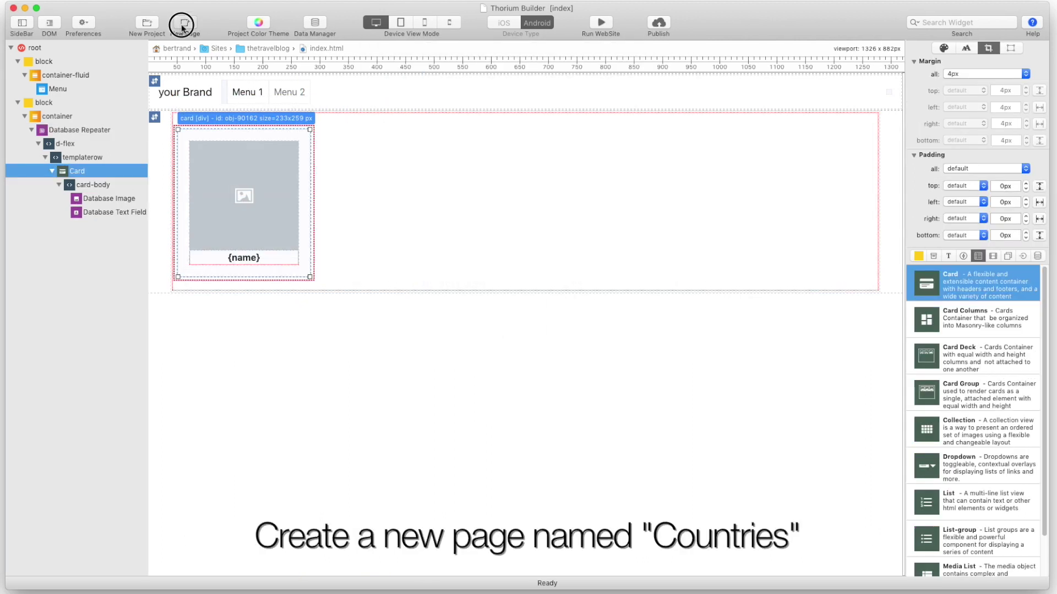
Step: Create a new page named countries with a Navbar Block and a Container Block beneath it
click(183, 25)
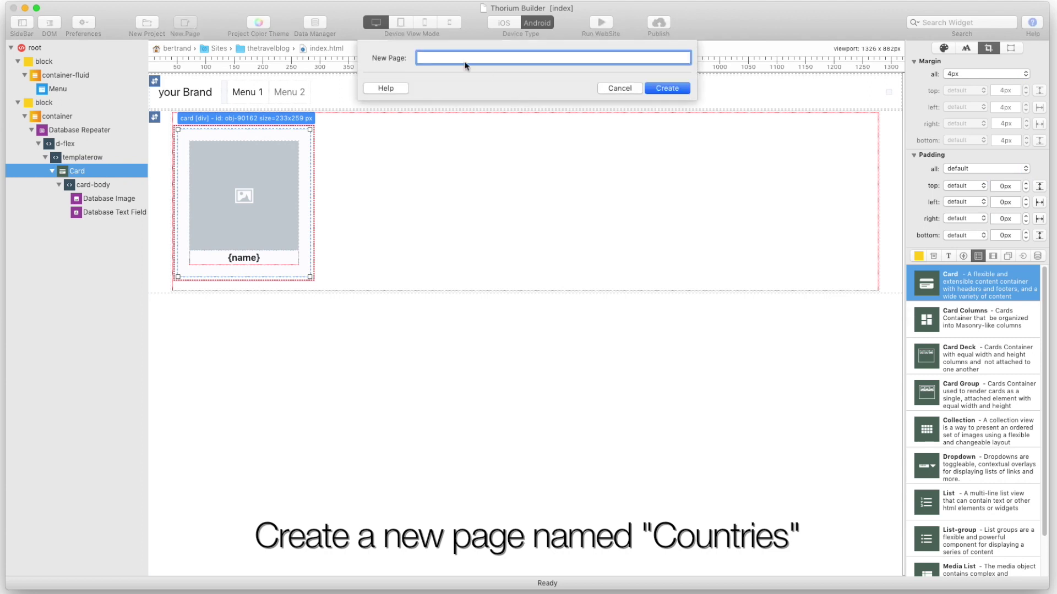
click(667, 88)
drag(974, 322, 771, 283)
drag(930, 279, 794, 280)
Step: Place a Database Displayer inside the container on the countries page
click(1037, 256)
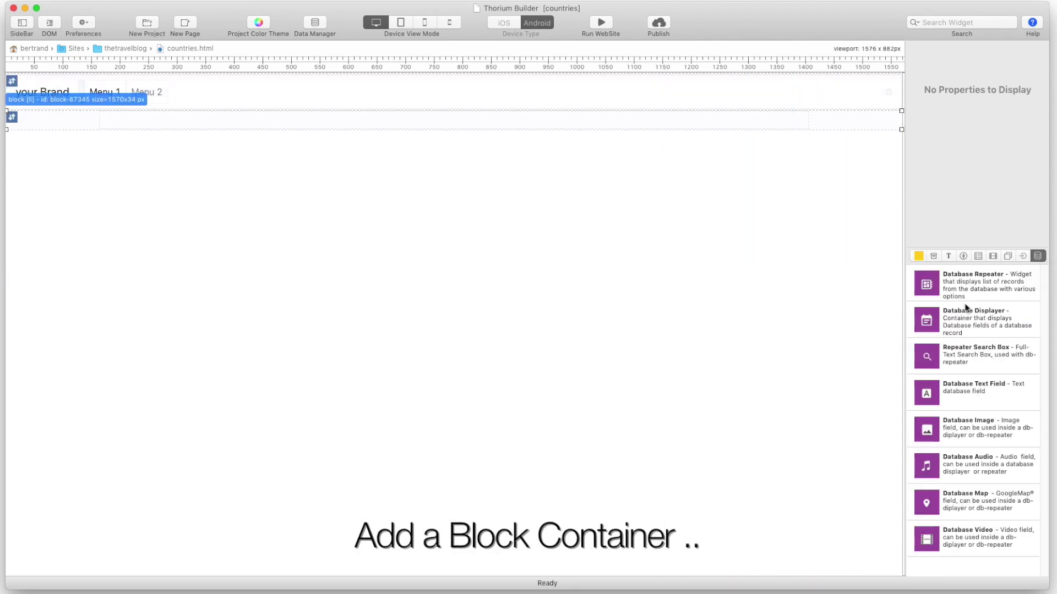
drag(934, 319, 308, 132)
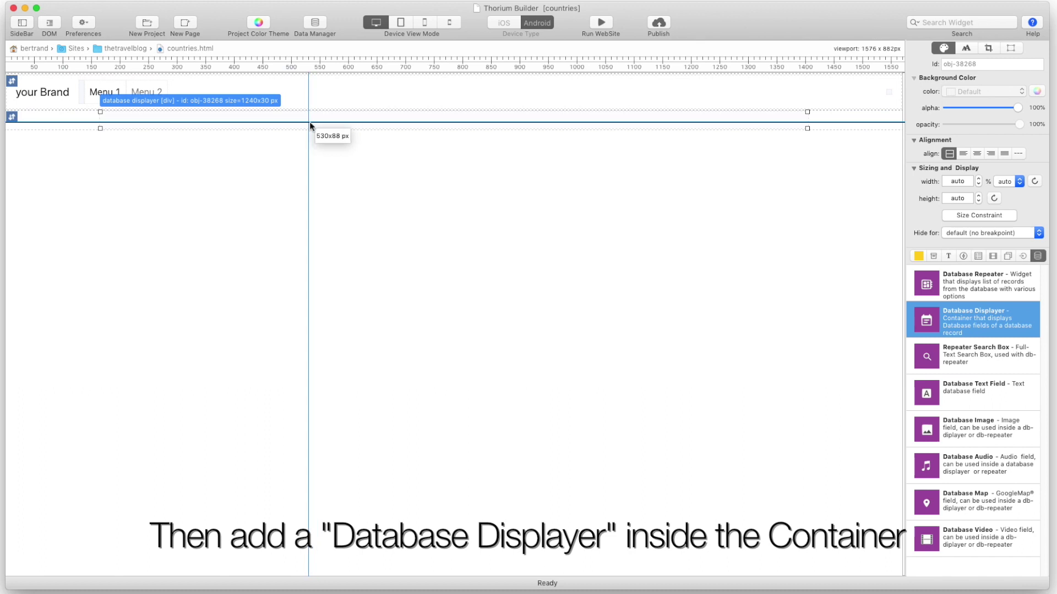
click(935, 362)
Step: Add a Database Image to the displayer and set its display ratio to 21:9
drag(932, 431, 262, 124)
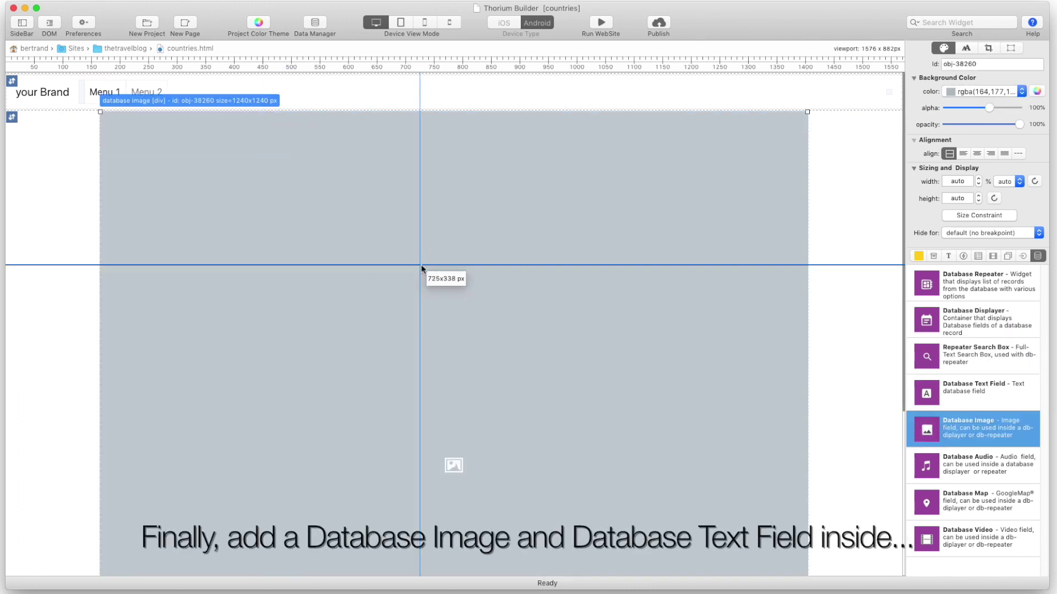
click(482, 126)
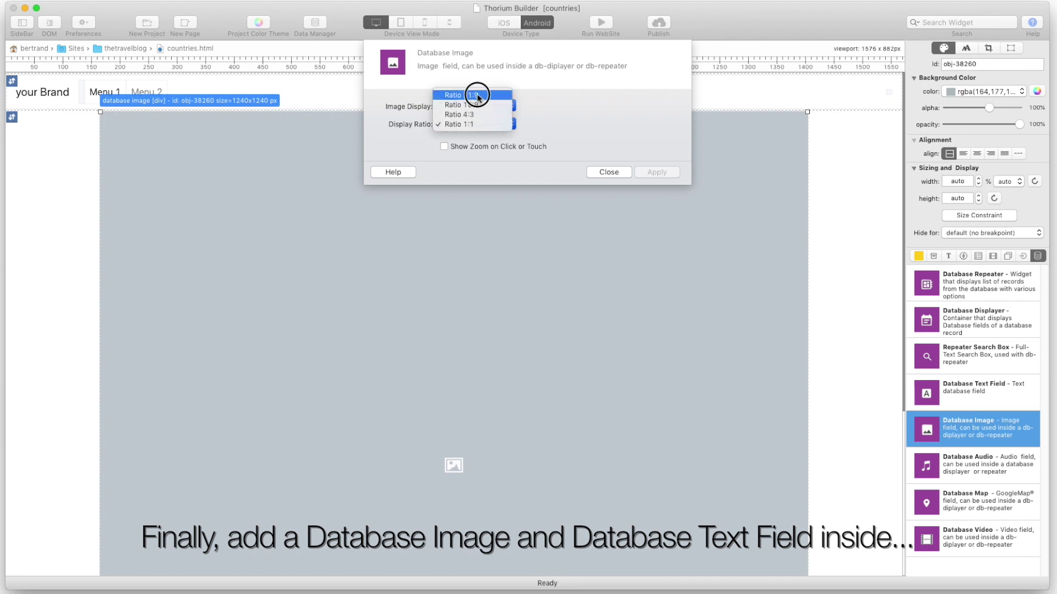
click(474, 95)
click(655, 172)
click(601, 172)
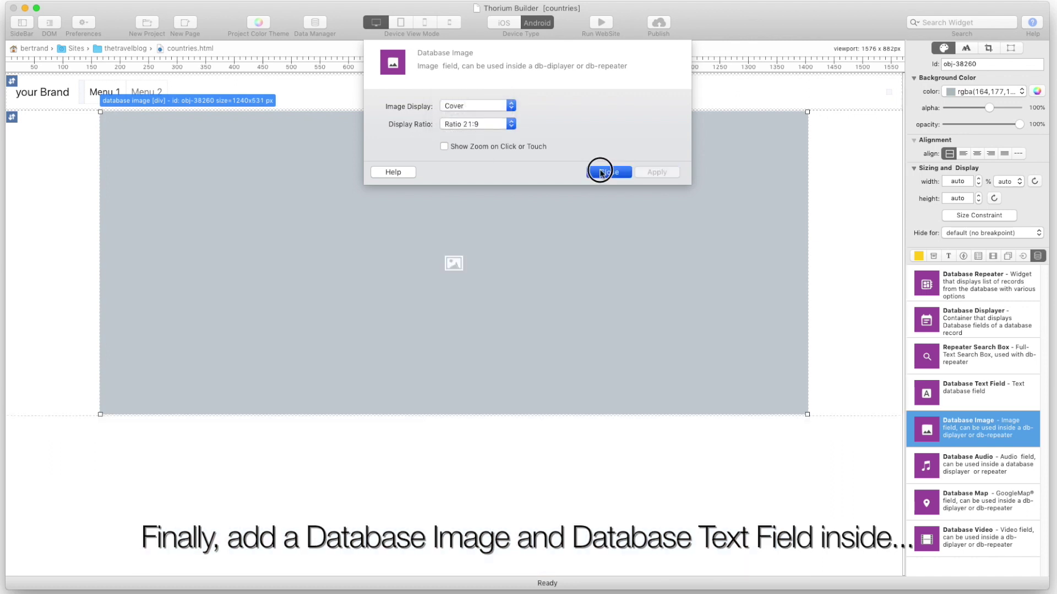
Step: Add a Database Text Field for the name beneath the 21:9 image in the displayer
click(948, 256)
click(1038, 256)
drag(926, 392, 151, 424)
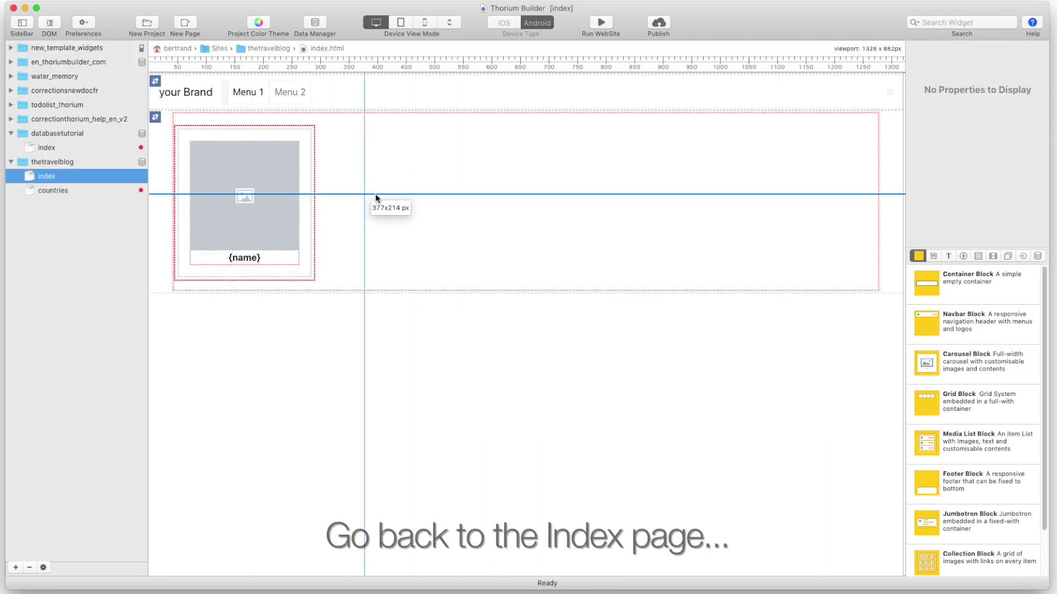
Step: On the index page, set the Database Repeater's detail page to countries
double_click(374, 195)
click(476, 180)
click(477, 205)
click(651, 256)
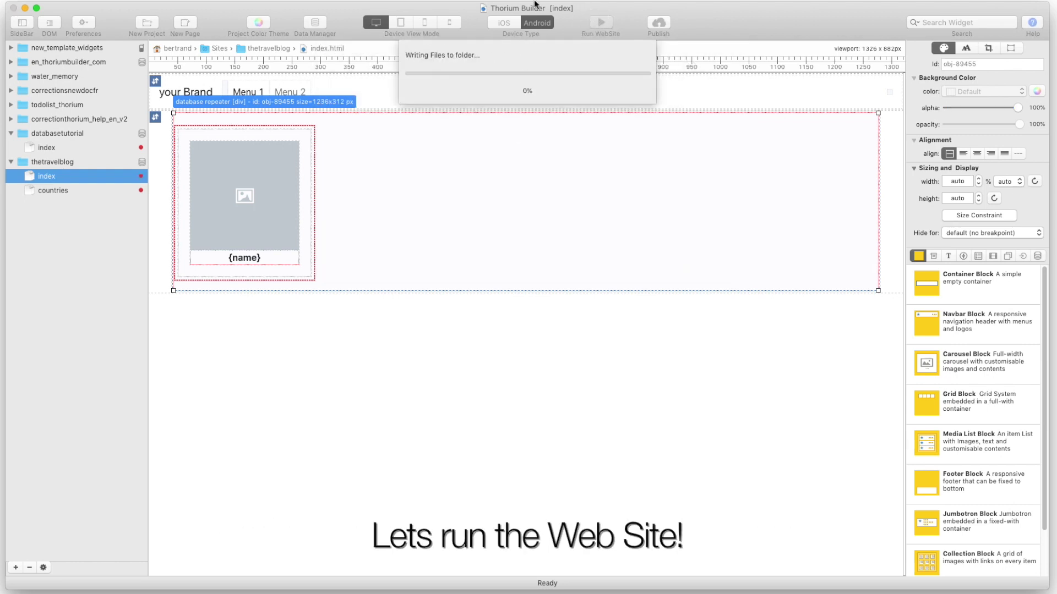
Step: Run the website, open the North America record from the index page and go back to the continent list
key(super+r)
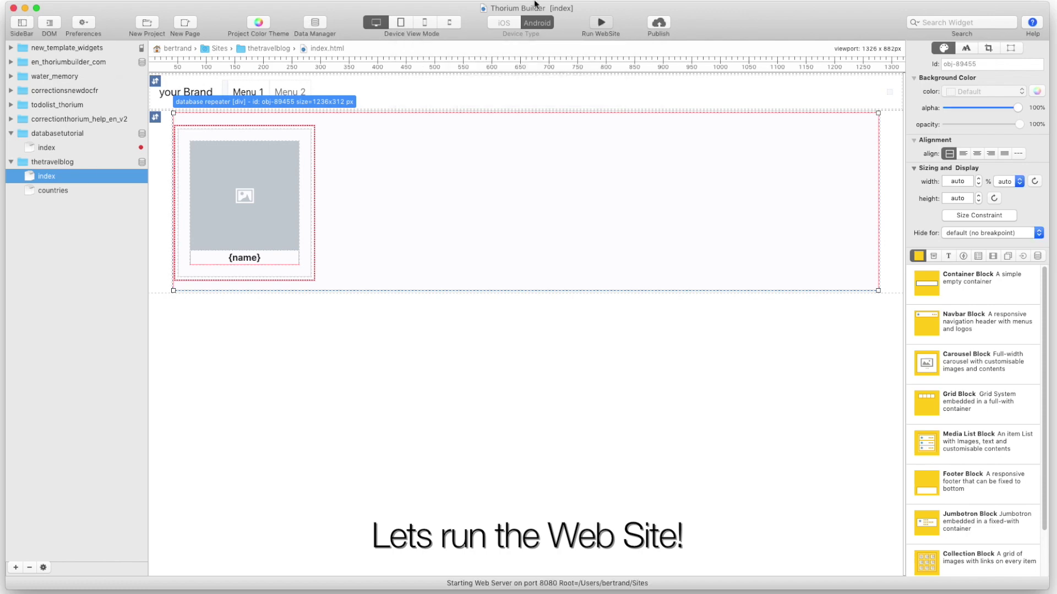
click(473, 246)
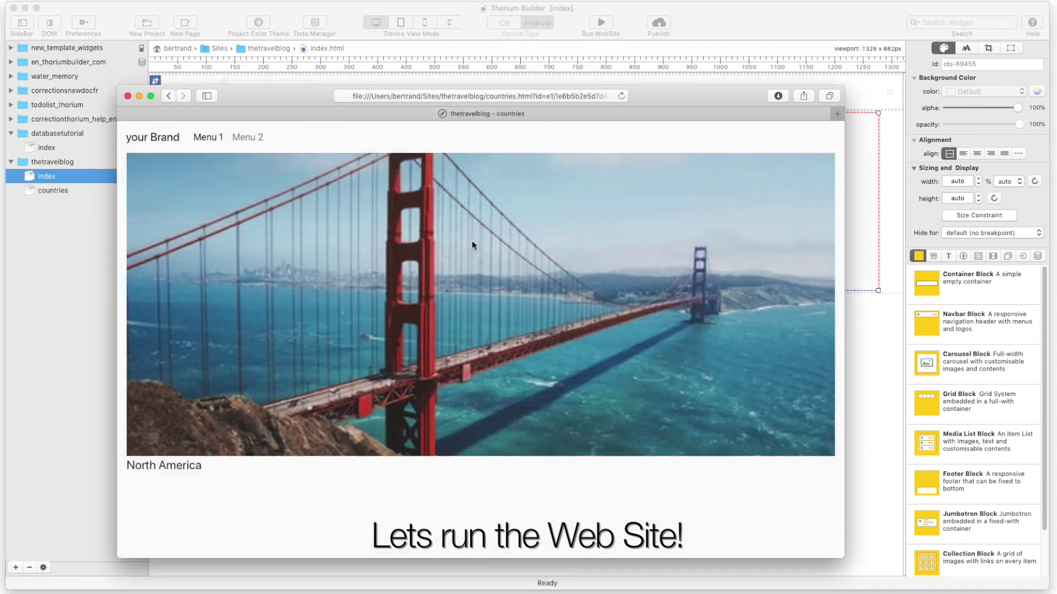
click(169, 96)
click(219, 185)
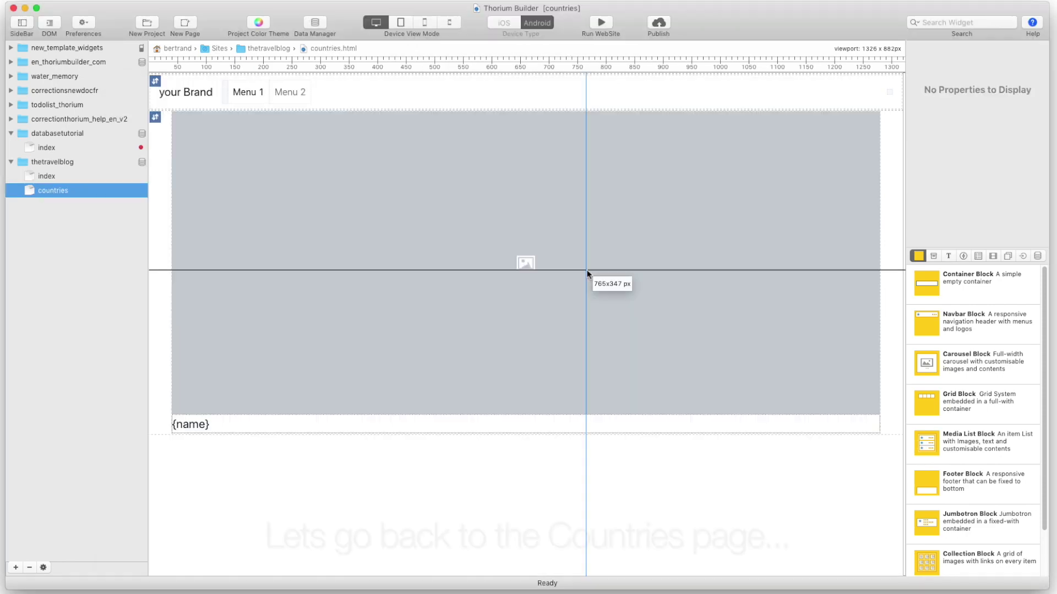
Step: On the countries page, add a Database Repeater below the displayer's name field and set its data hierarchy to Show Only Current Record Childs
click(1038, 256)
drag(914, 285, 553, 451)
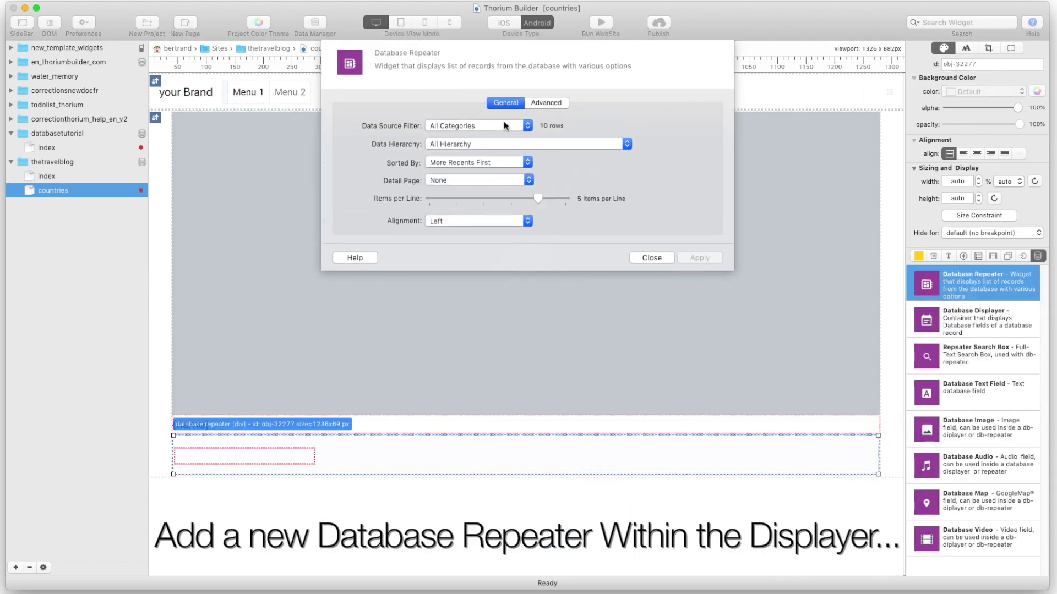
click(504, 126)
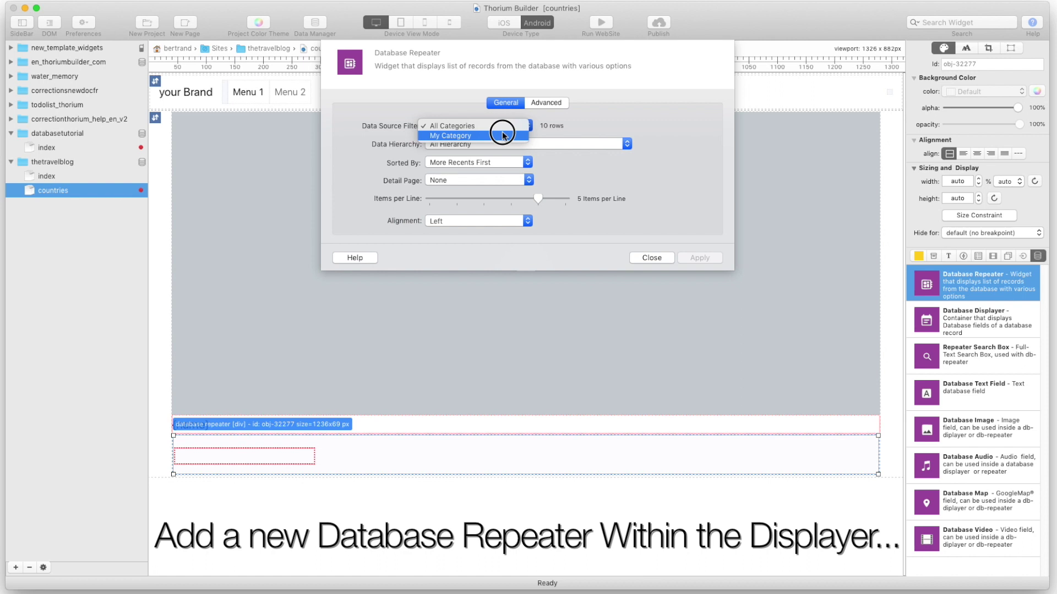
click(503, 135)
click(515, 144)
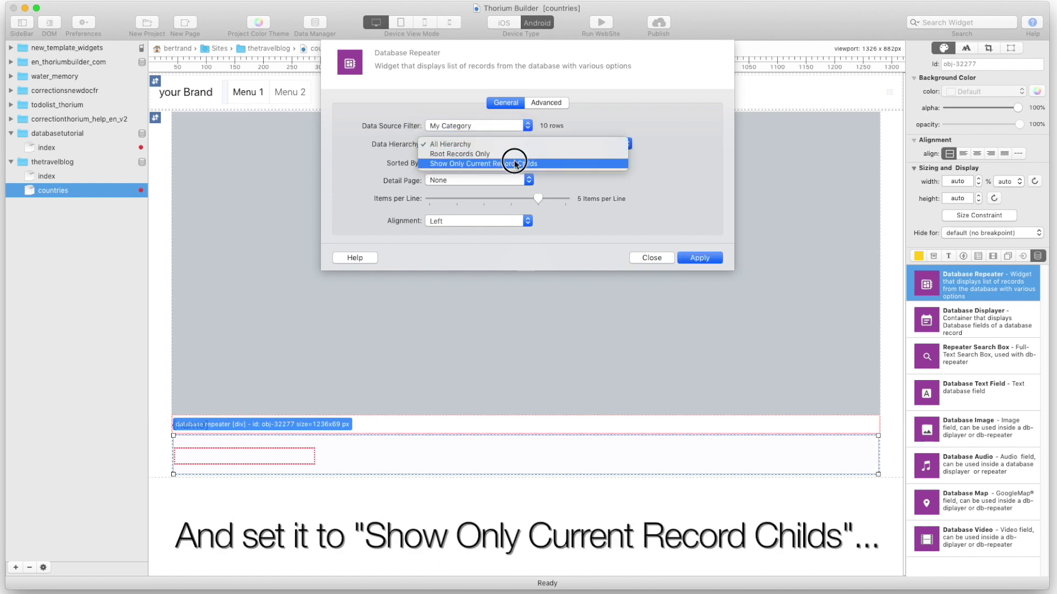
click(515, 164)
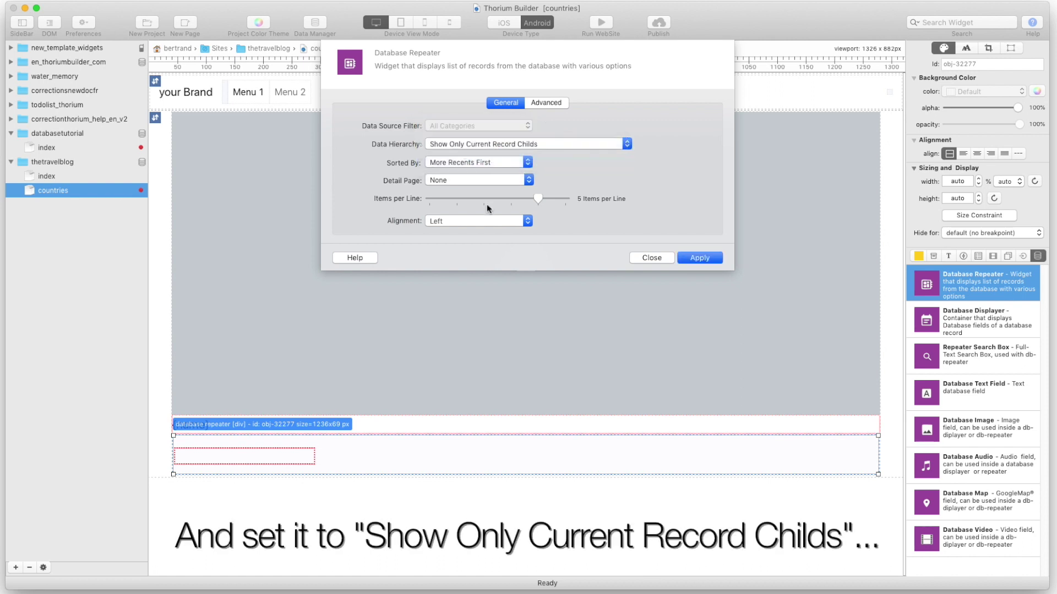
click(703, 256)
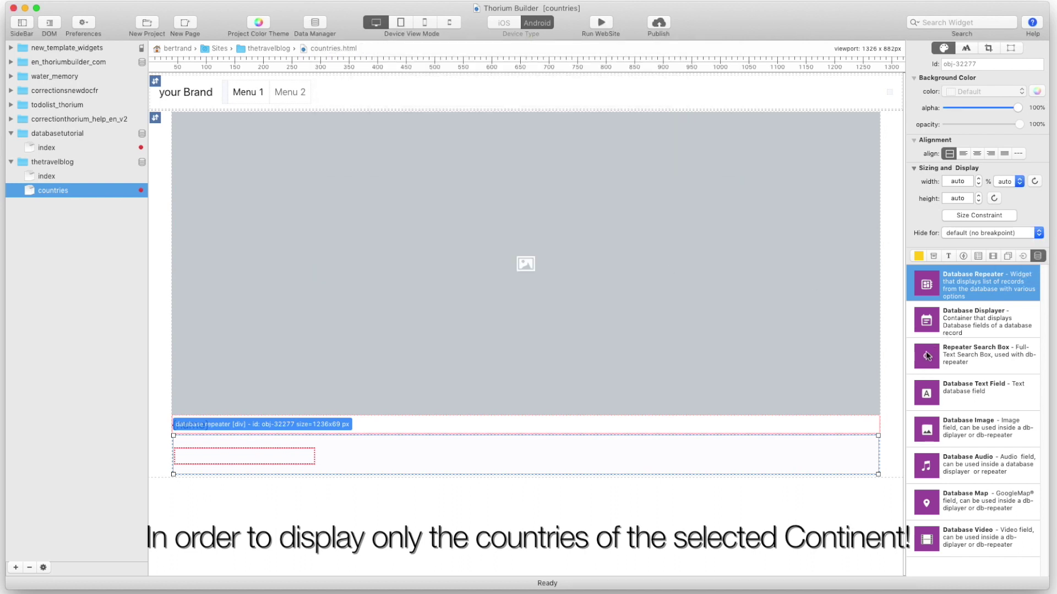
Step: Add a Database Image to the countries repeater with Cover display and a 1:1 ratio
drag(927, 429, 258, 471)
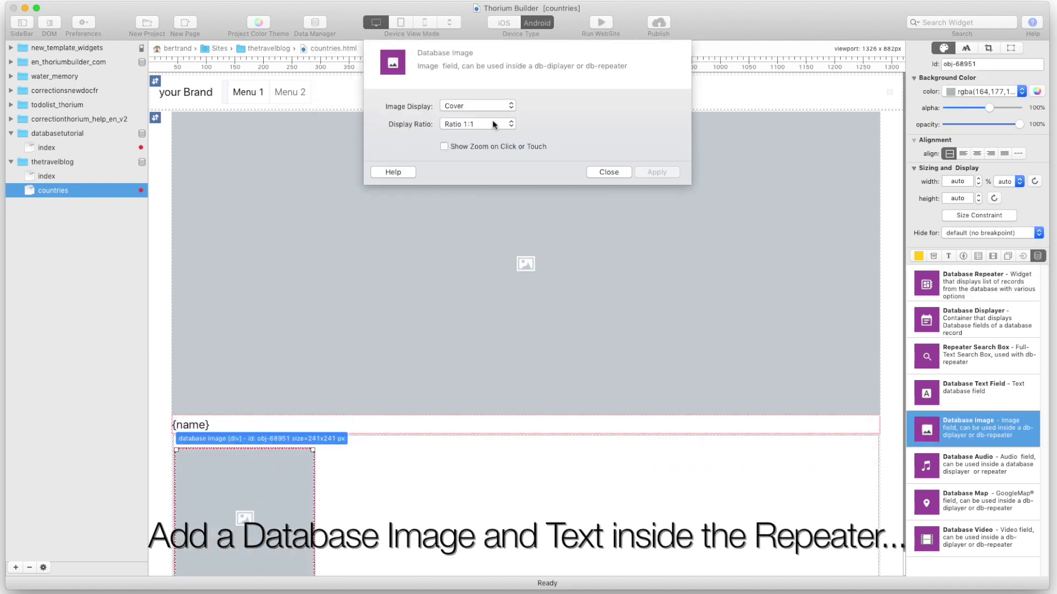
click(495, 124)
click(495, 123)
click(619, 174)
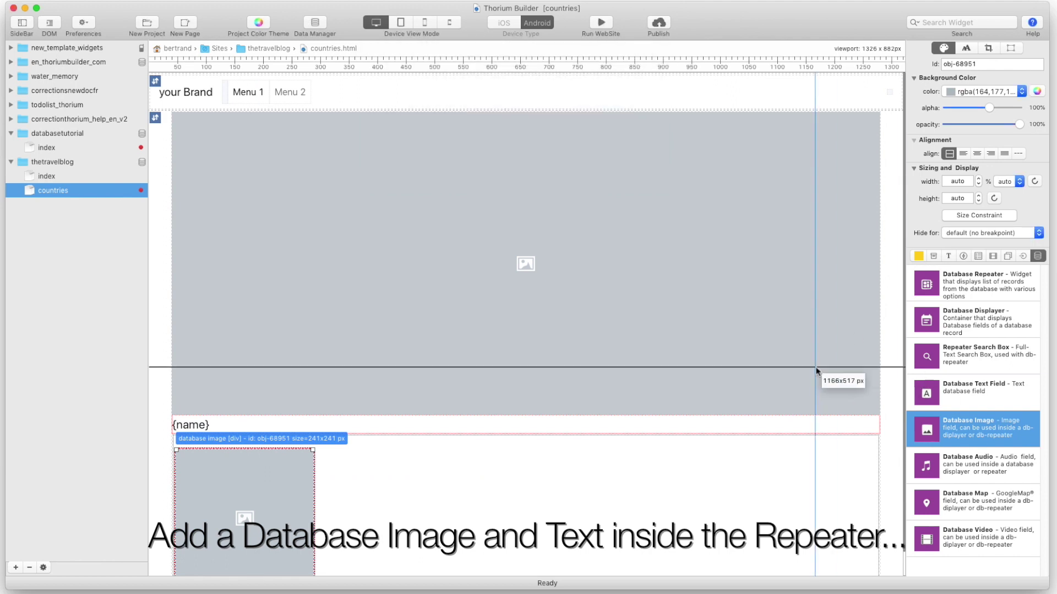
Step: Add a Database Text Field for the name beneath the repeater's image and center it
scroll(821, 373, down, 1)
drag(991, 388, 248, 569)
click(625, 171)
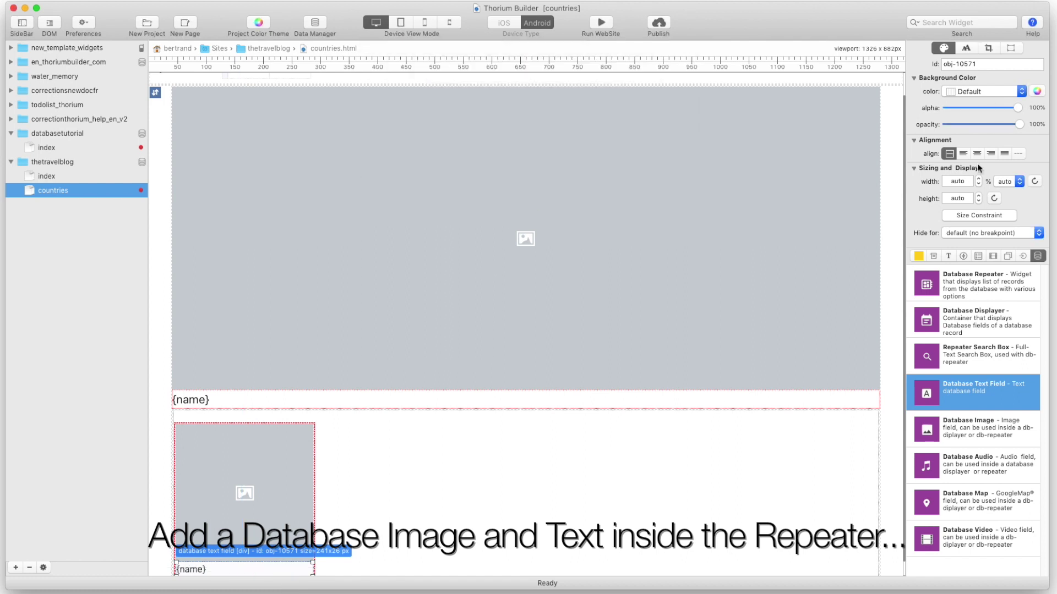
click(977, 154)
Step: Run the website again and open North America to check that its countries are listed
click(473, 474)
click(598, 23)
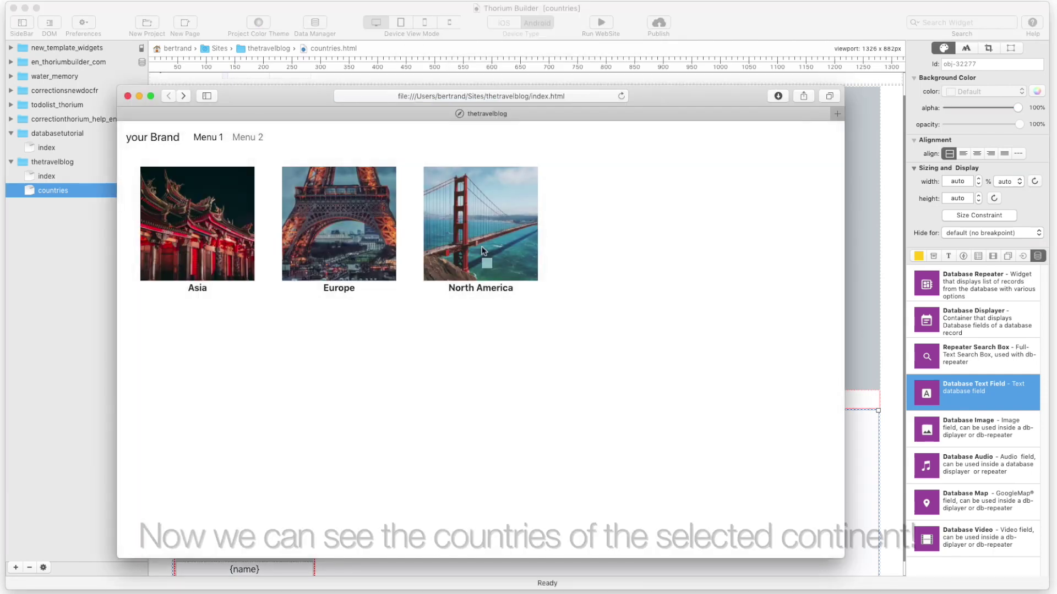
click(477, 235)
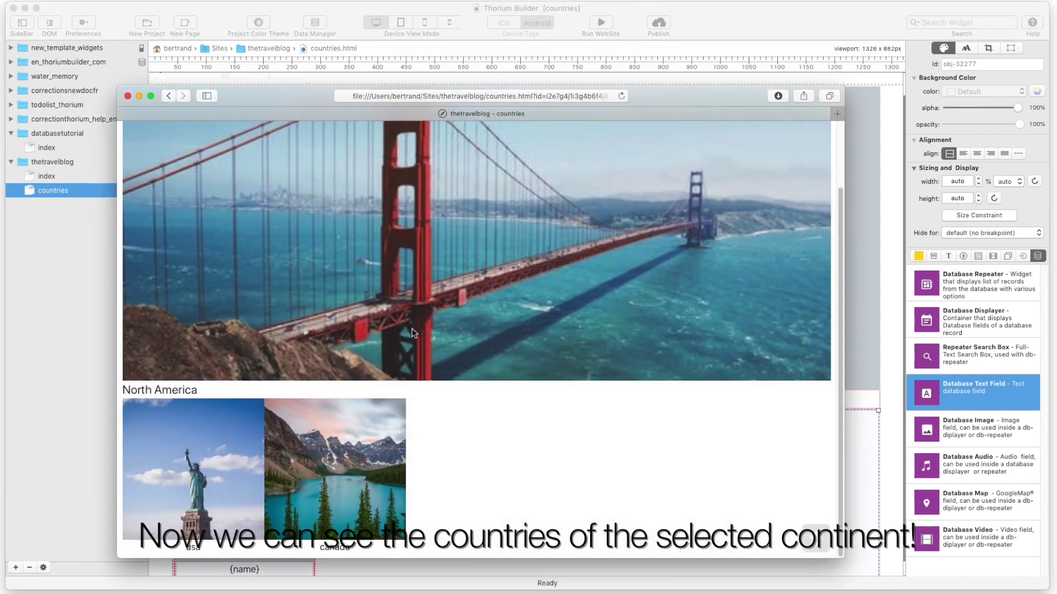
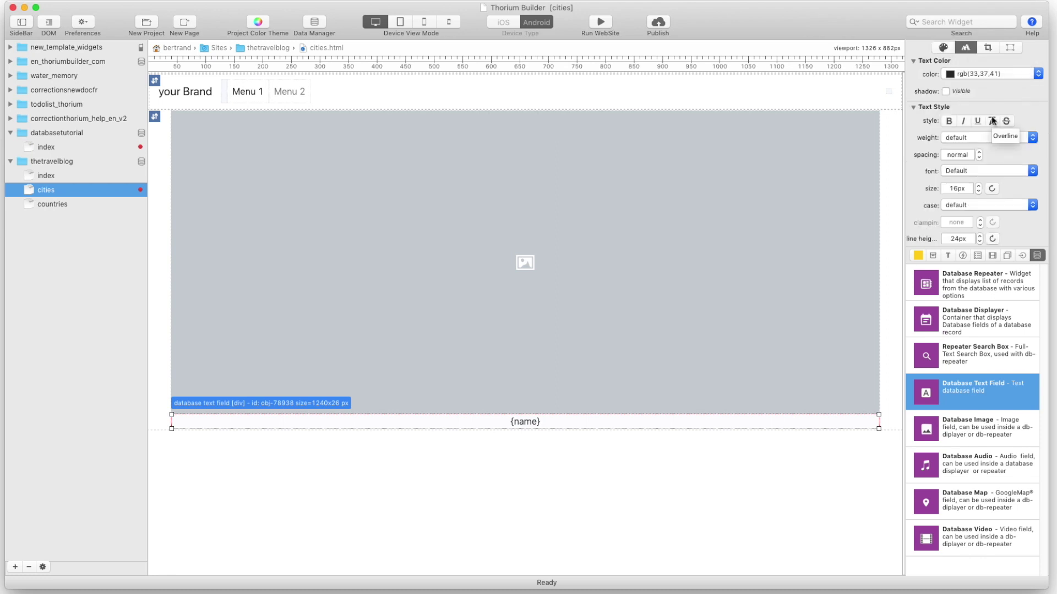
Step: Make the name text field on the cities page bold and set its font size to 25 px
click(948, 121)
click(978, 186)
click(978, 186)
click(978, 186)
click(979, 186)
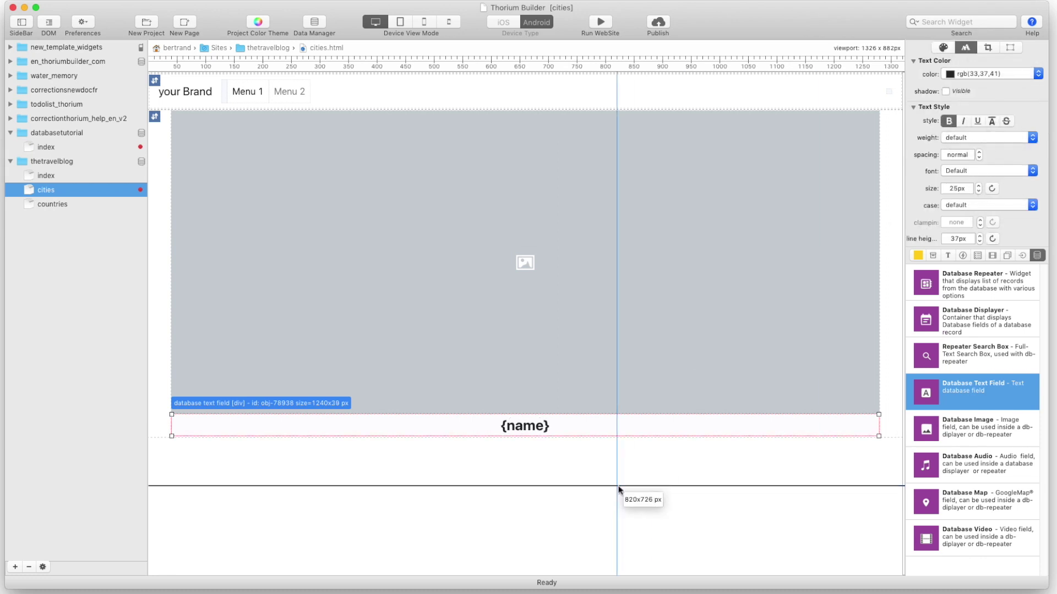
Step: On the countries page, set the Database Repeater's detail page to cities and apply the change
click(83, 205)
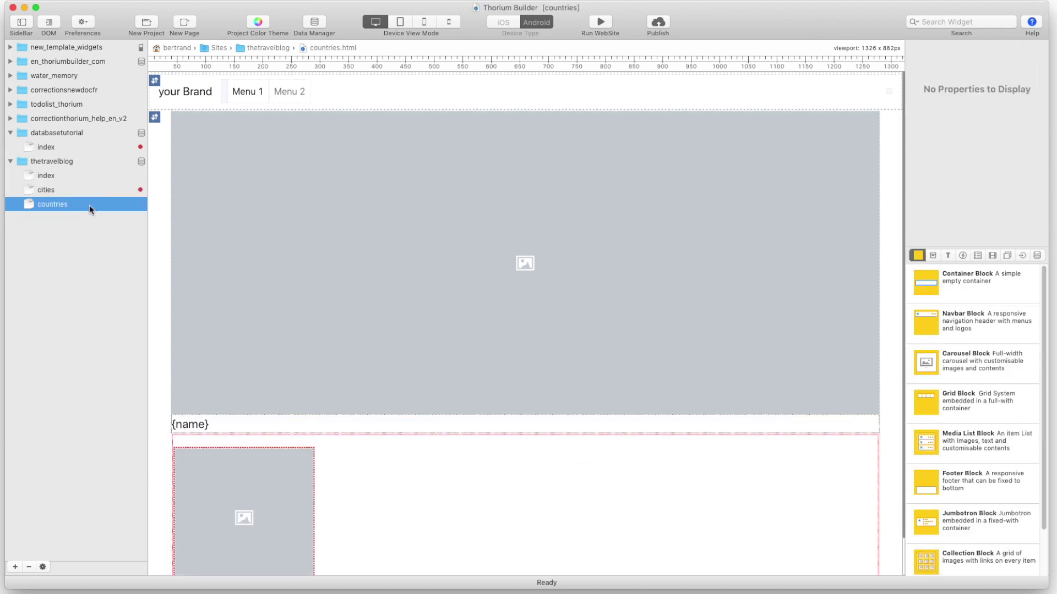
click(554, 494)
double_click(555, 494)
click(484, 180)
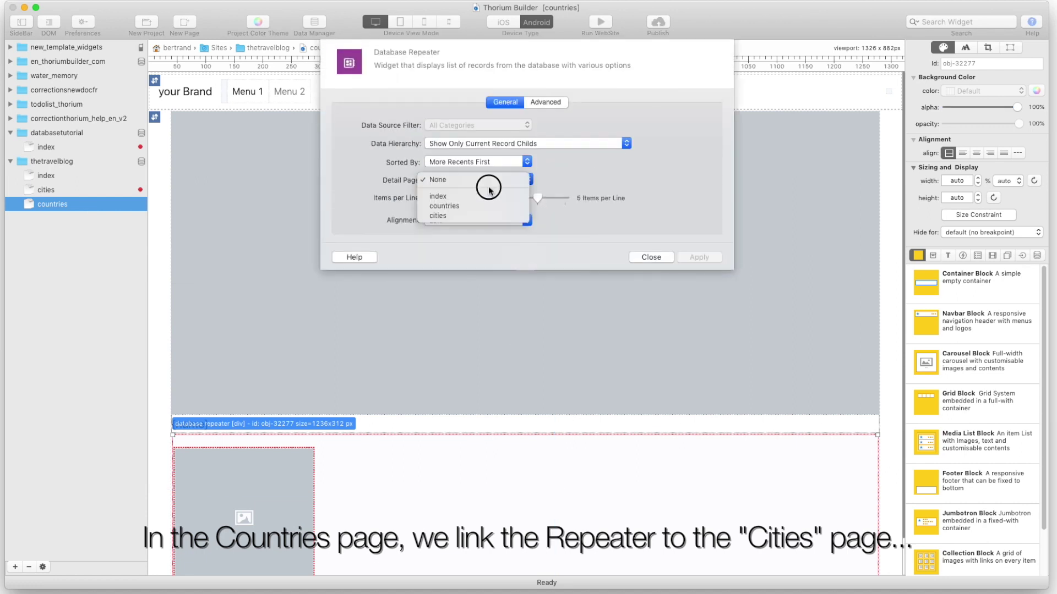
click(484, 215)
click(699, 257)
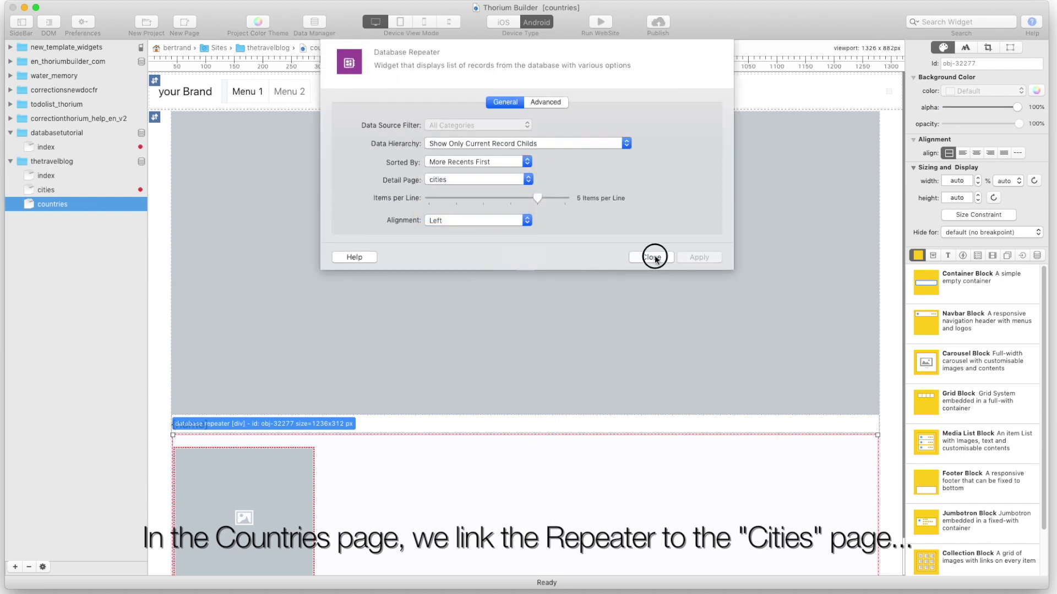
click(653, 257)
Step: Run the website, follow North America to its usa record on the cities page, and return to Thorium Builder
click(597, 23)
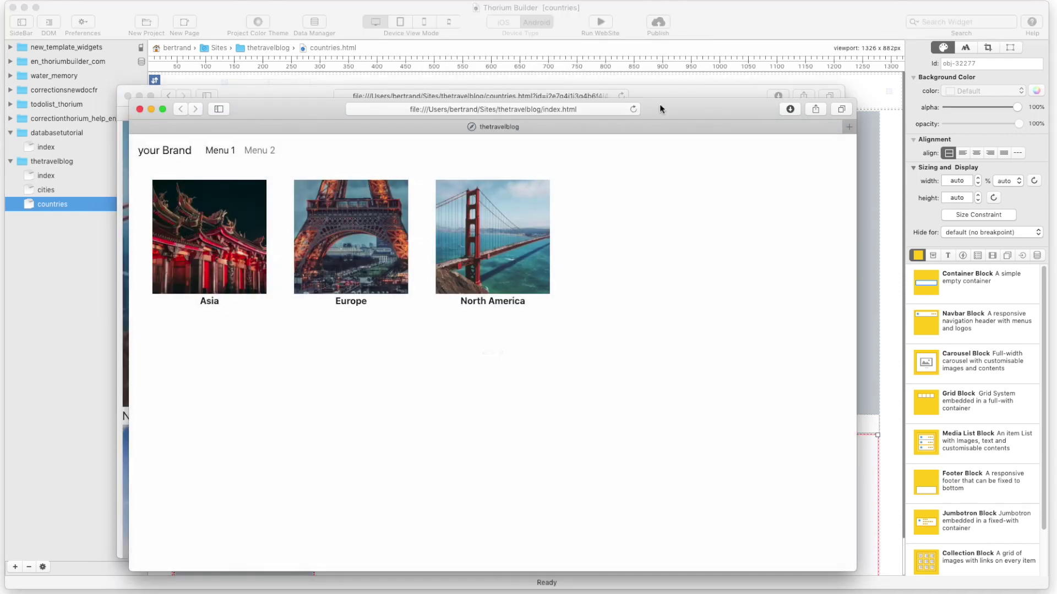
drag(659, 108, 695, 106)
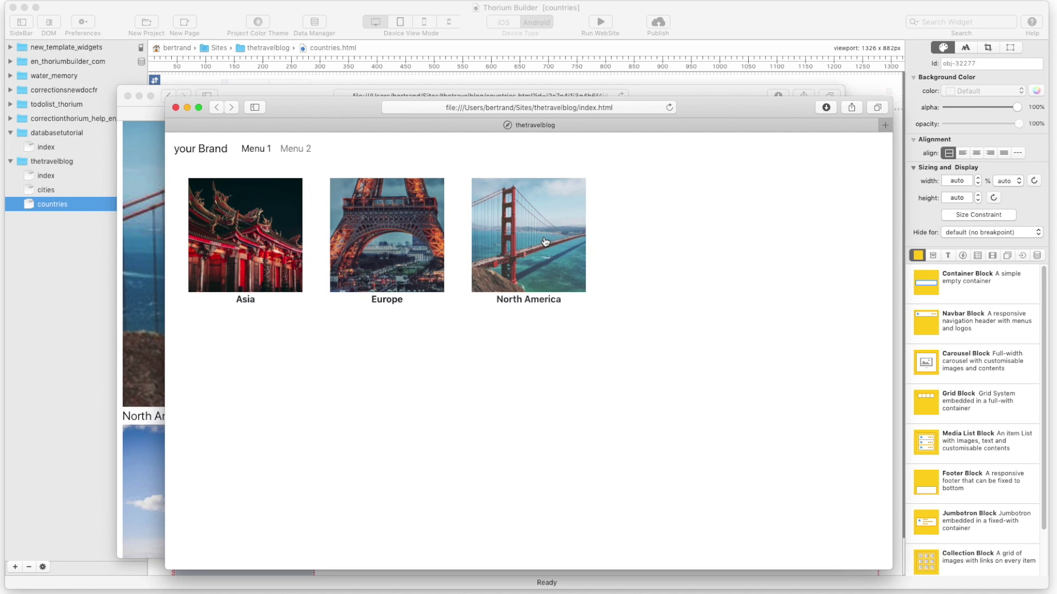
click(544, 240)
scroll(542, 237, down, 3)
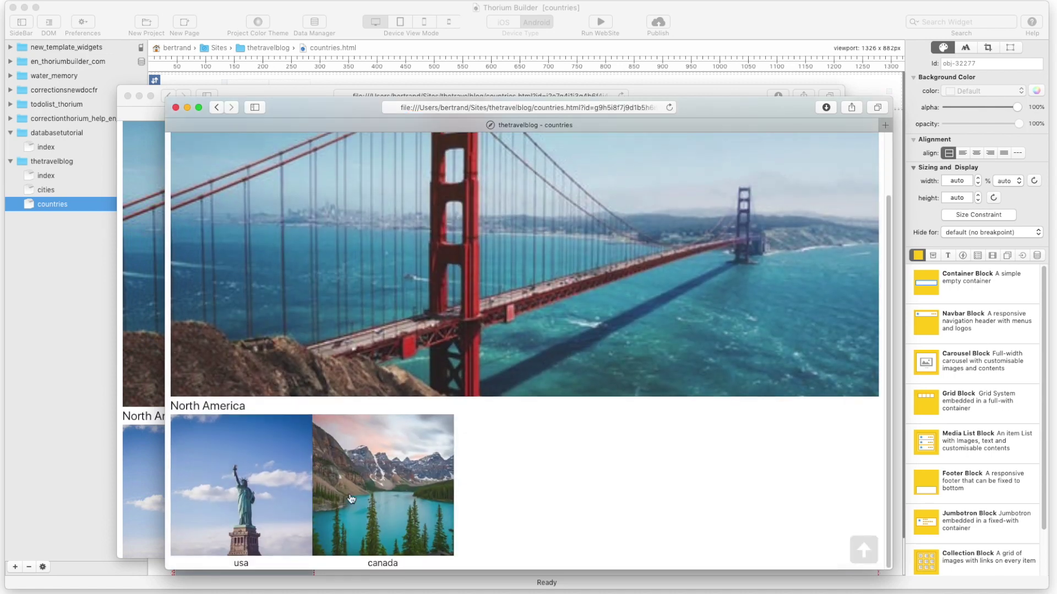
click(259, 494)
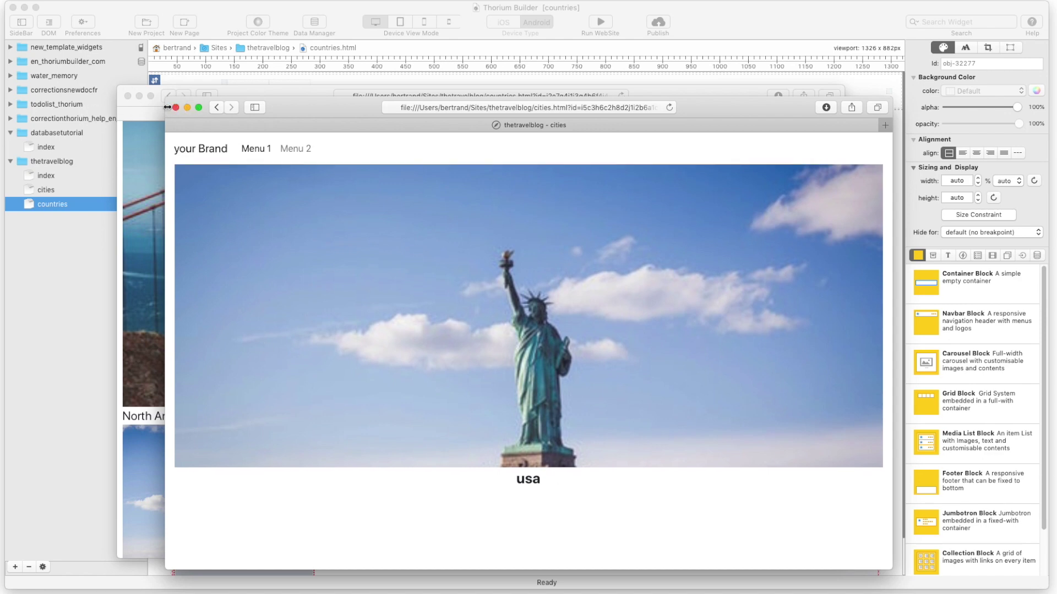
click(272, 12)
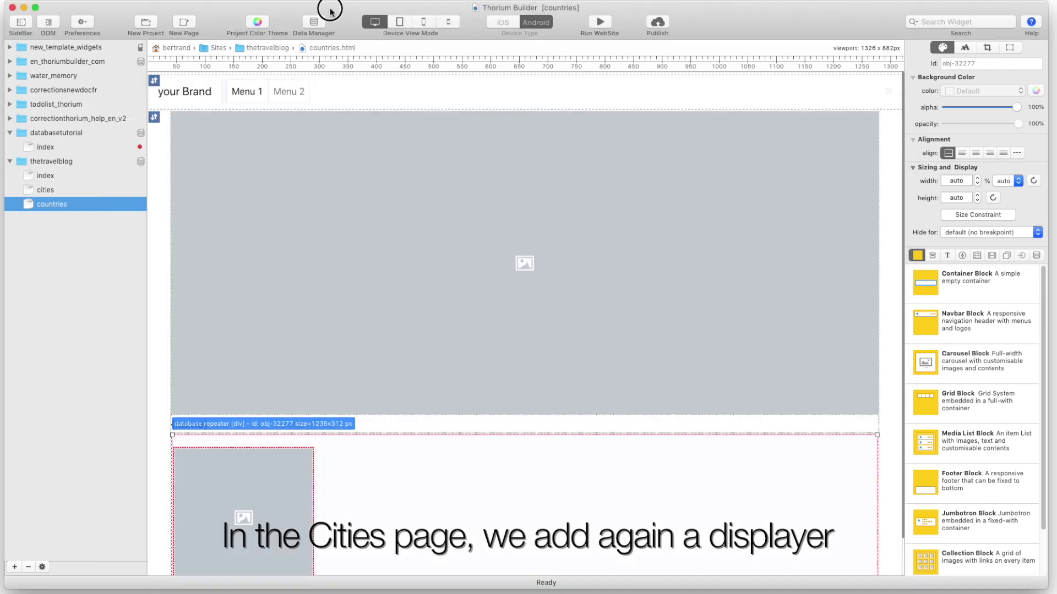
Step: On the cities page, add a Database Repeater below the name field and set its data hierarchy to Show Only Current Record Childs
click(66, 189)
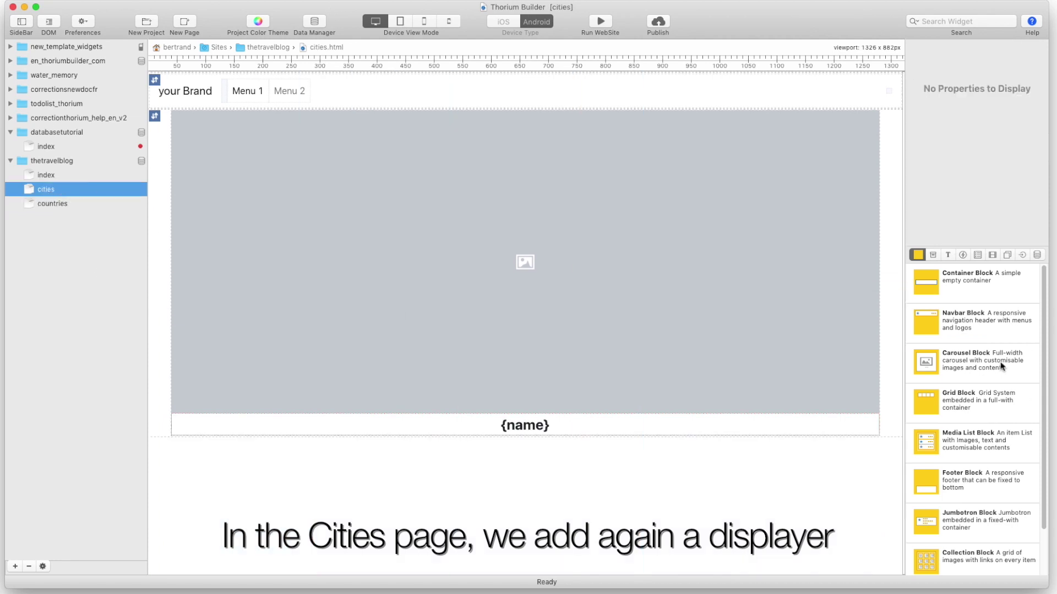
click(1037, 255)
drag(969, 283, 569, 435)
click(522, 147)
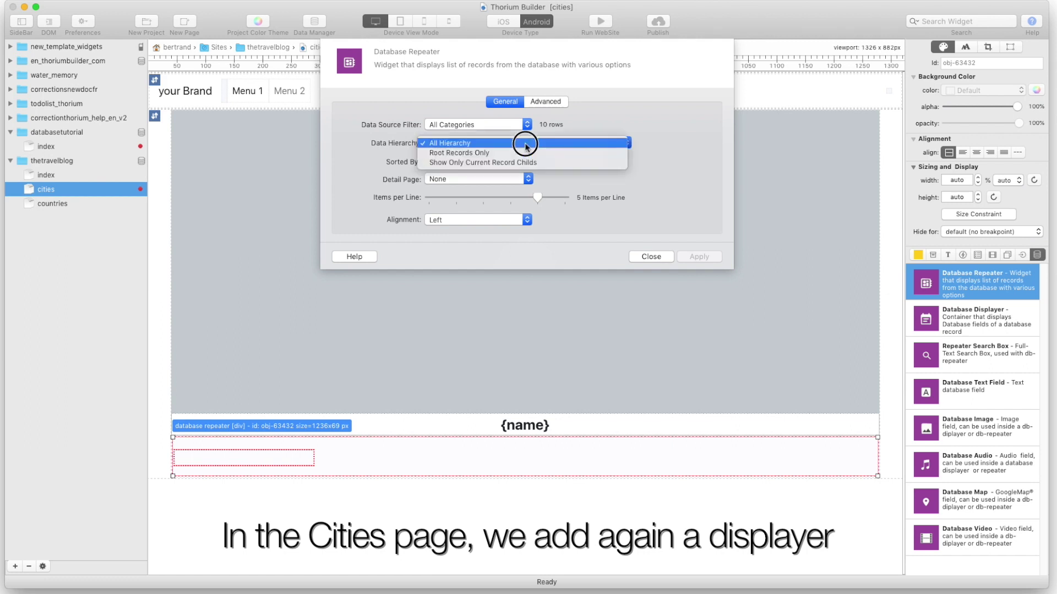
click(526, 153)
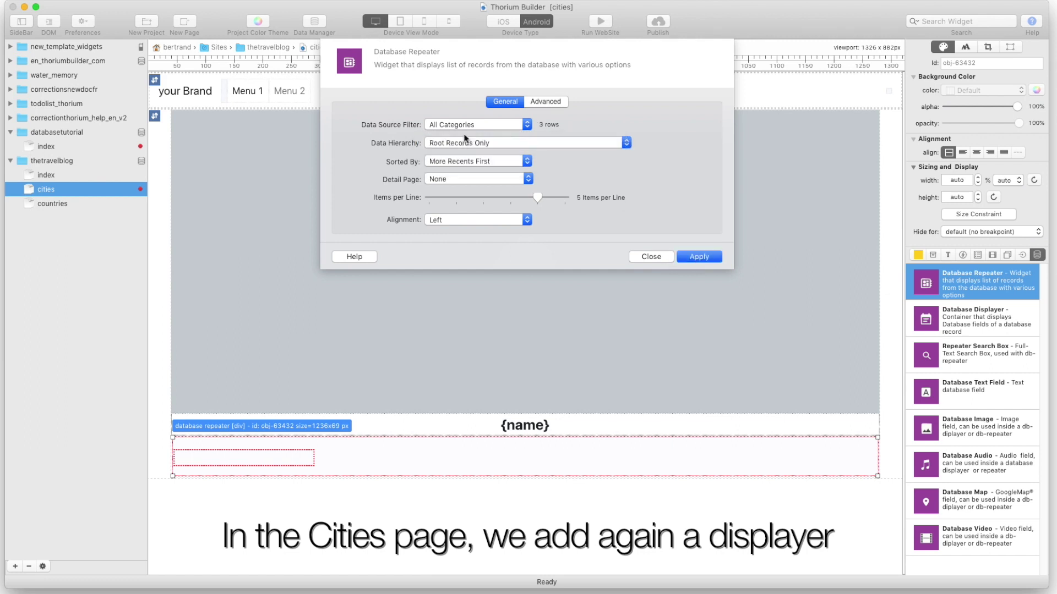
click(464, 142)
click(465, 151)
click(700, 256)
click(655, 255)
Step: Place a Database Image with a name text field below it inside the repeater, with zoom on click or touch enabled for the image
drag(929, 433, 747, 454)
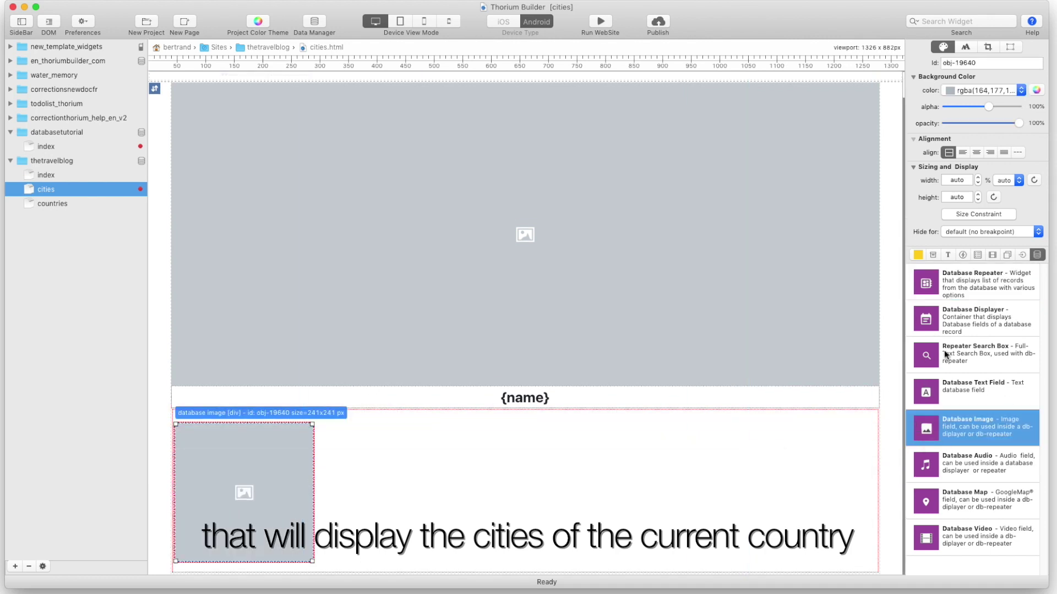
click(943, 350)
drag(933, 391, 260, 555)
double_click(237, 473)
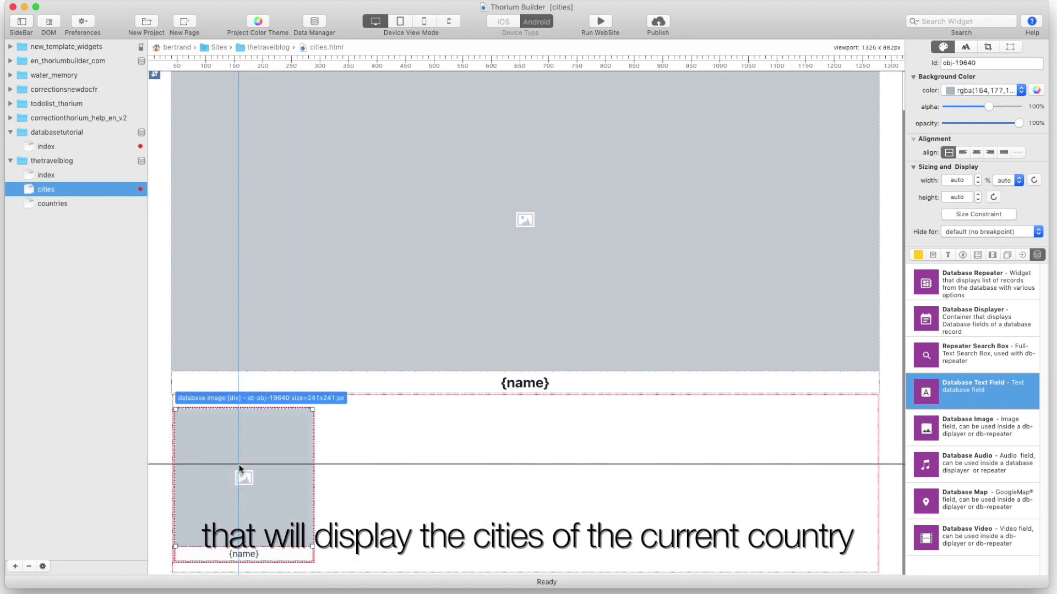
click(664, 172)
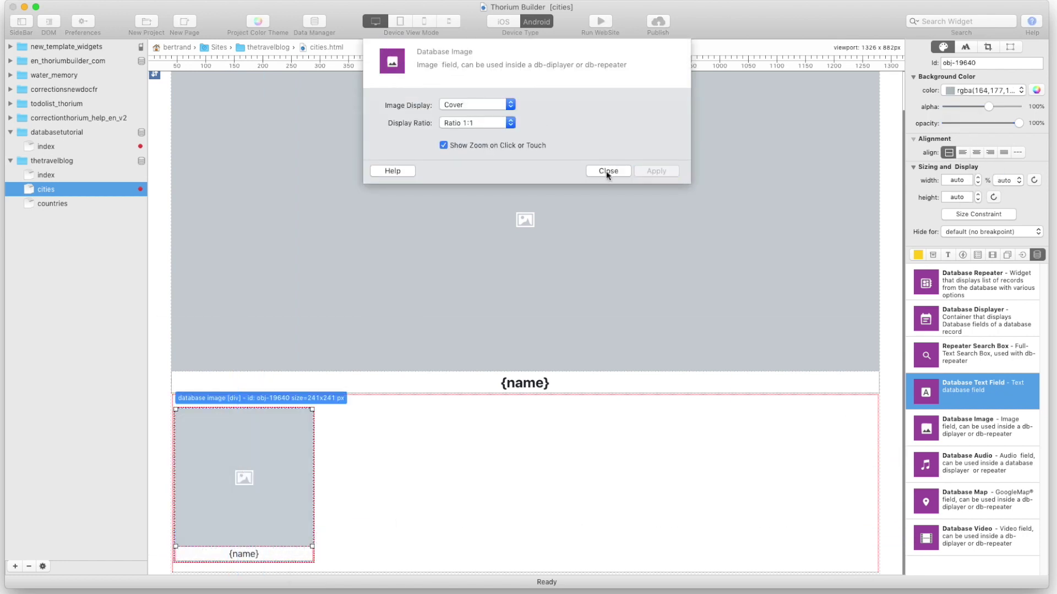
click(606, 171)
Step: Run the website and follow North America to usa to check that its cities are listed
click(598, 23)
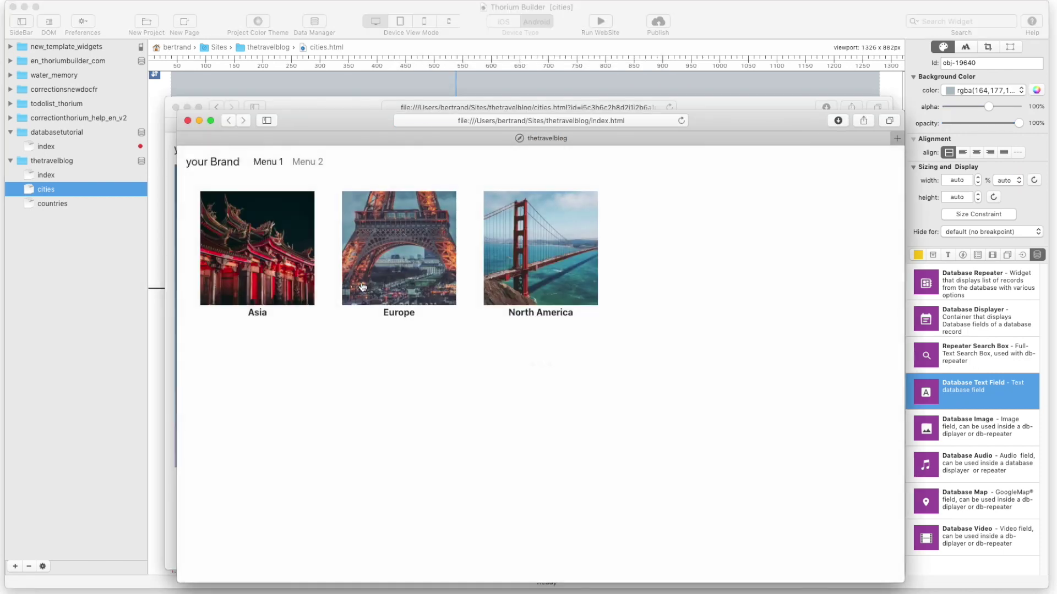
click(538, 266)
scroll(528, 273, down, 1)
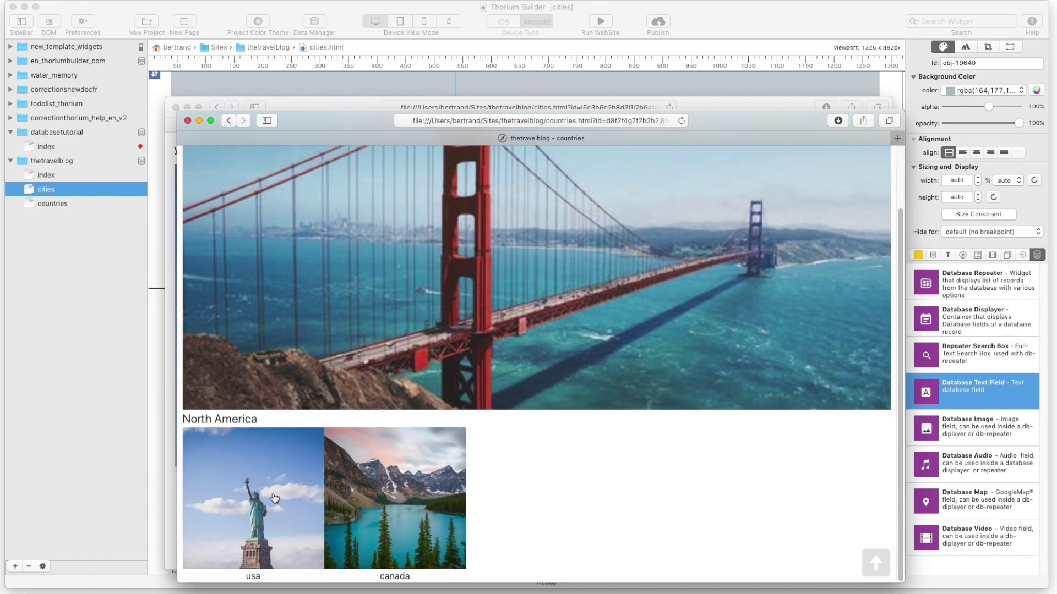
click(274, 498)
scroll(484, 349, down, 1)
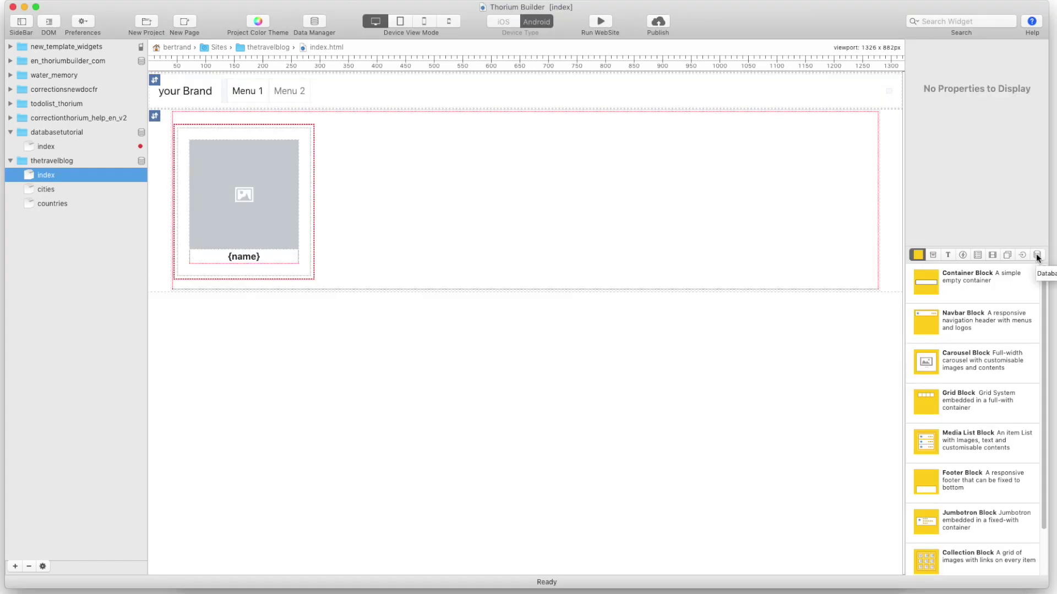
Step: On the index page, add a Repeater Search Box above the repeater and link it to data-repeater-obj-89455
drag(926, 355, 445, 123)
click(444, 108)
click(445, 119)
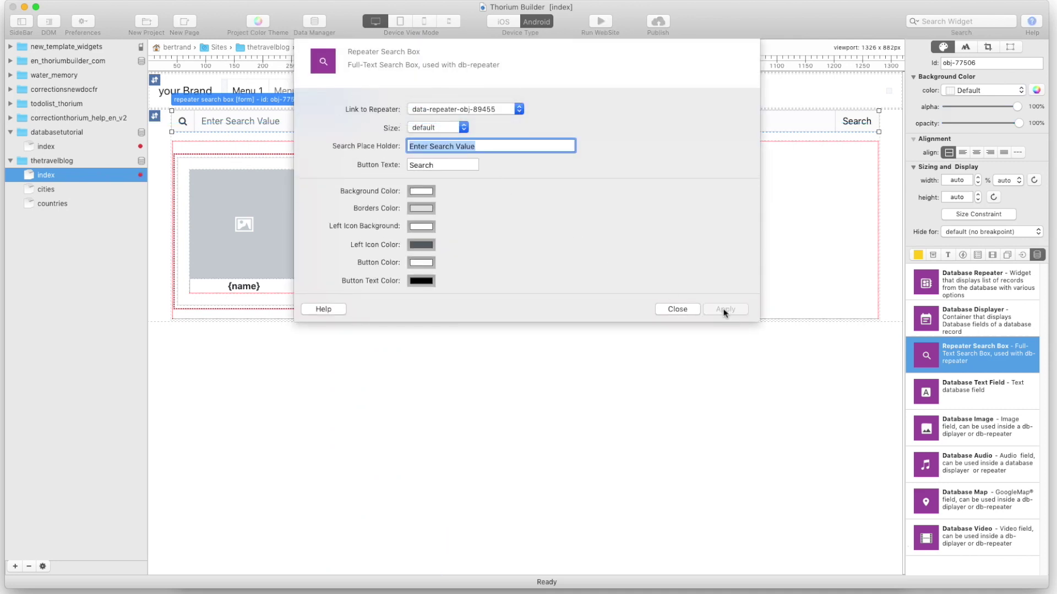
click(676, 310)
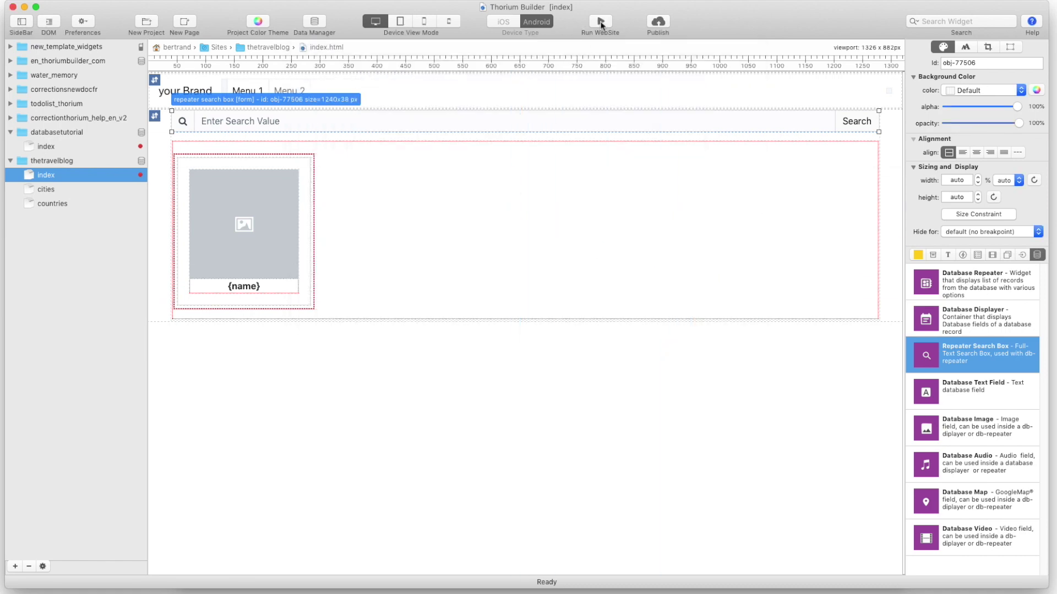
Step: Run the website and search the index page for America
click(599, 22)
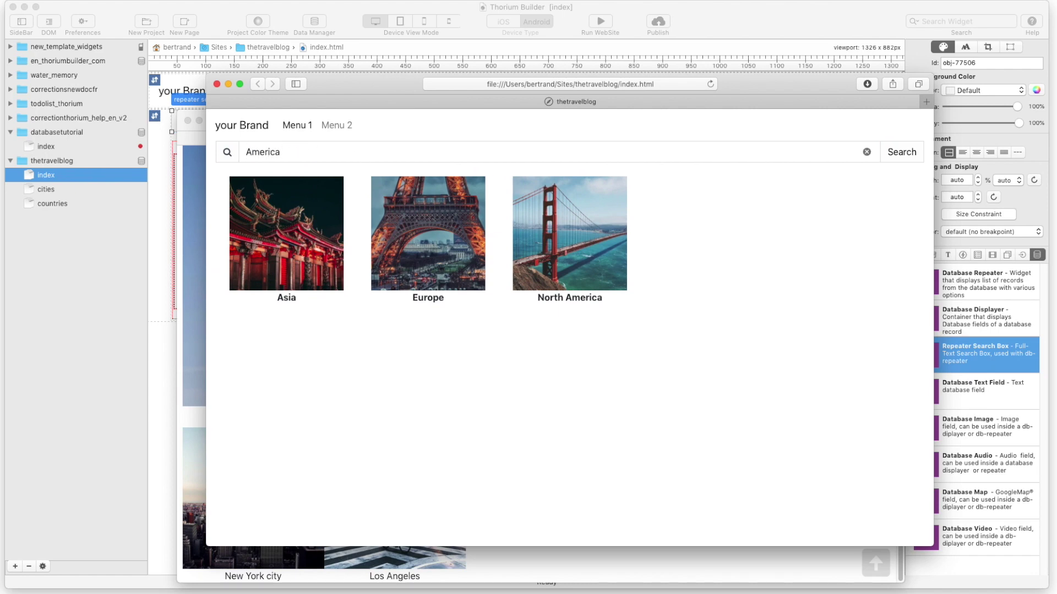
click(897, 155)
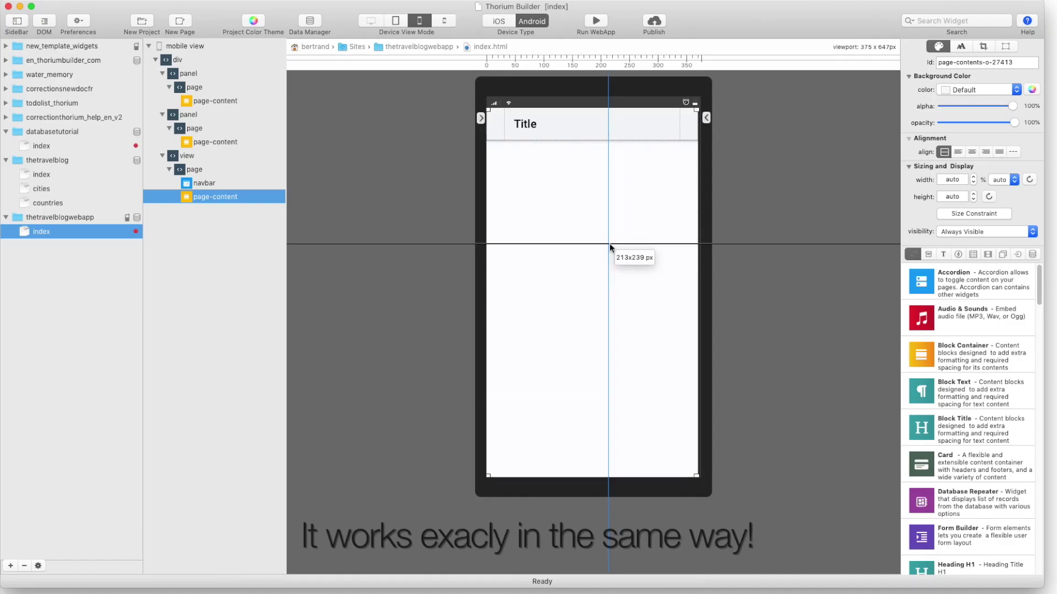
Step: Set the navbar title on the thetravelblogwebapp index page to The Travel Blog
drag(609, 245, 536, 128)
text(The )
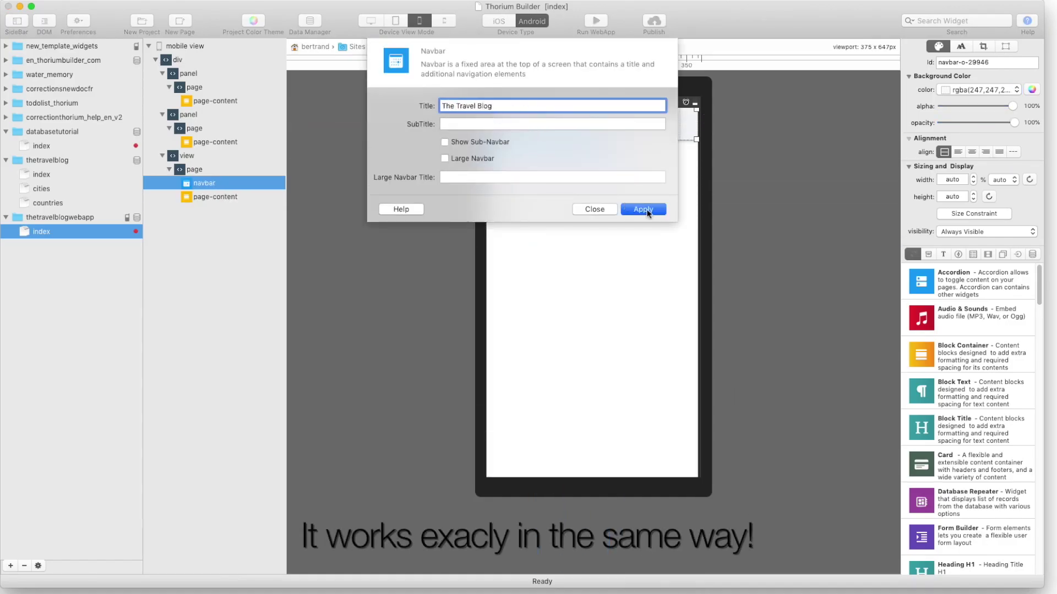
text(Travel Blog)
click(602, 212)
click(587, 207)
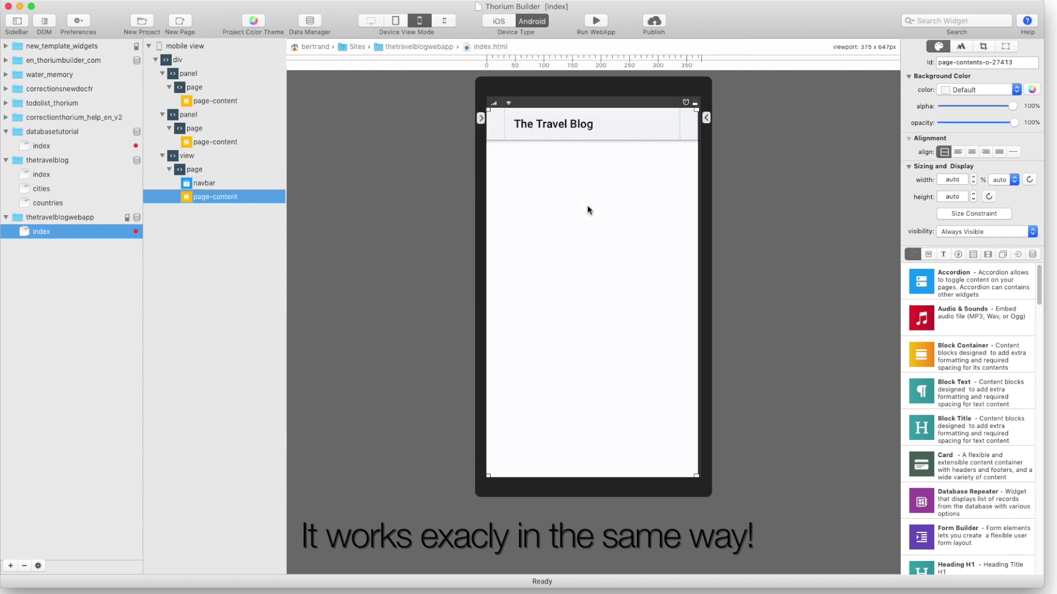
Step: Add a Database Repeater to the web app's index page with My Category as data source filter and Root Records Only as hierarchy
click(1033, 254)
drag(929, 277, 560, 225)
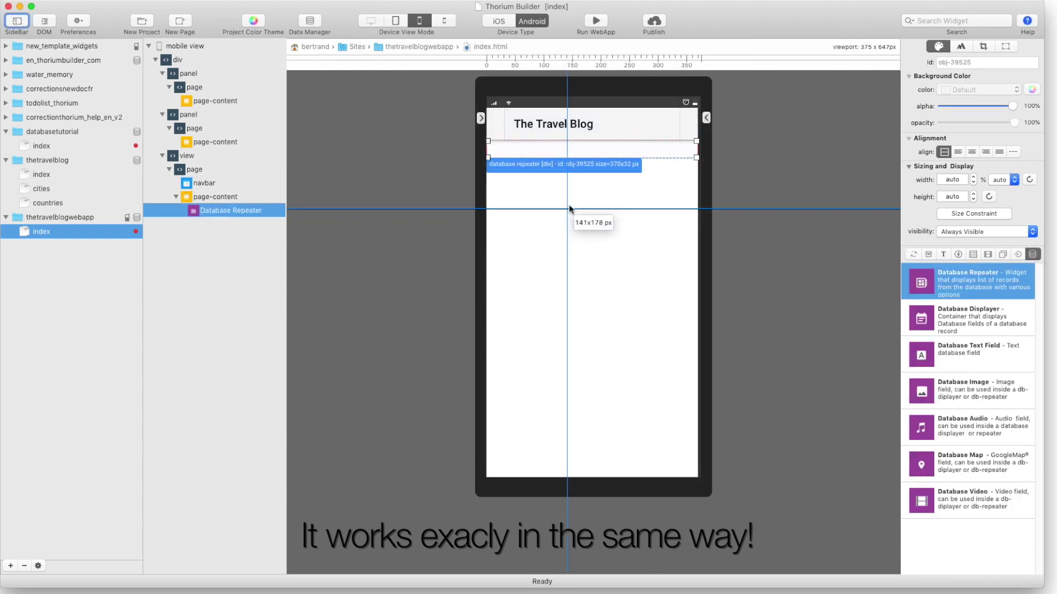
click(493, 121)
click(493, 132)
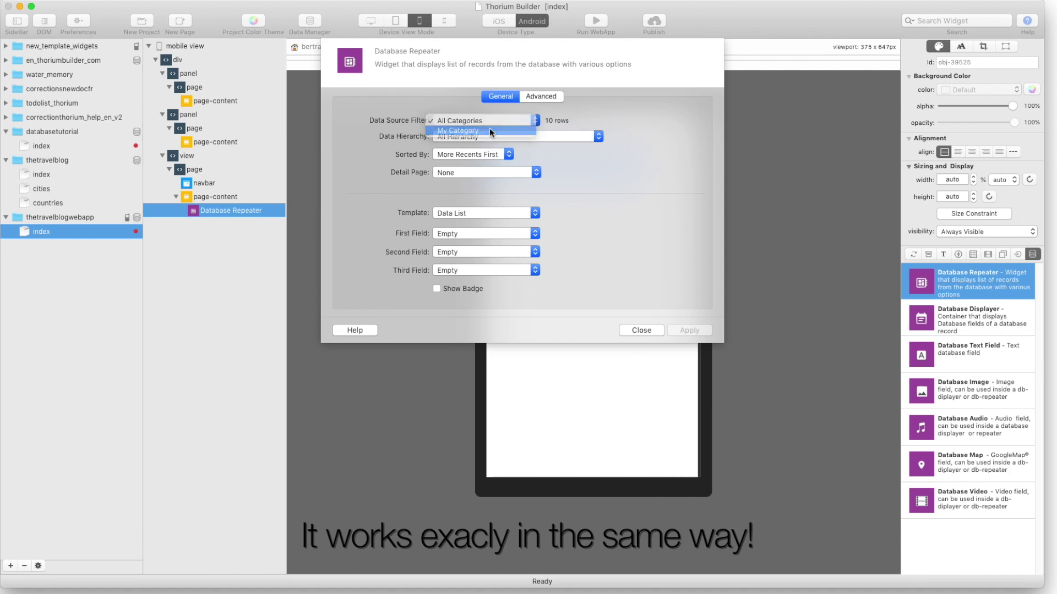
click(490, 136)
click(495, 149)
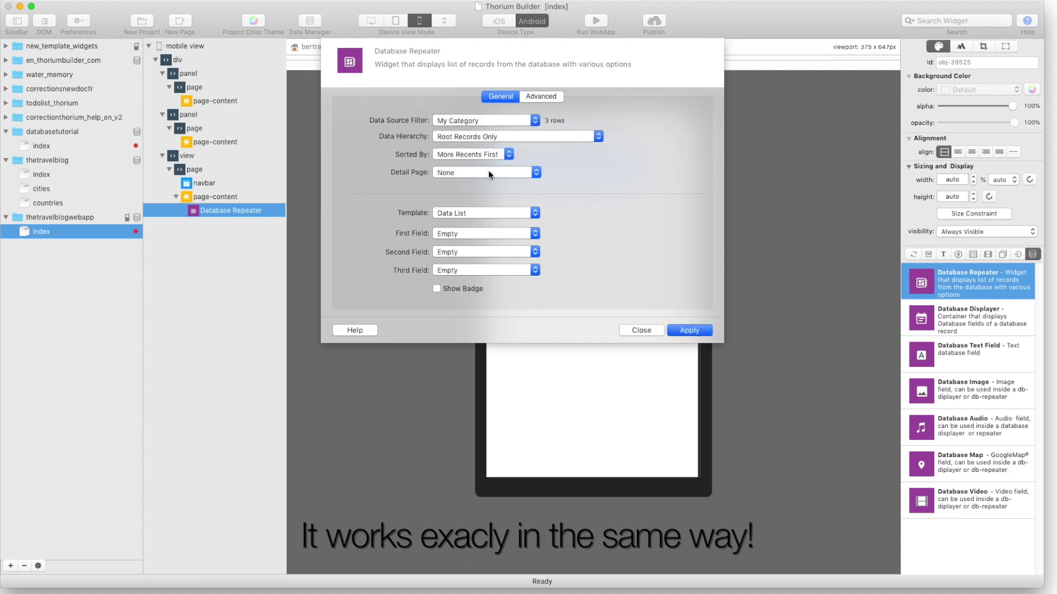
Step: Give the repeater the Media List template with Name/Title, Description and Rating as its first, second and third fields
click(472, 213)
click(474, 220)
click(473, 234)
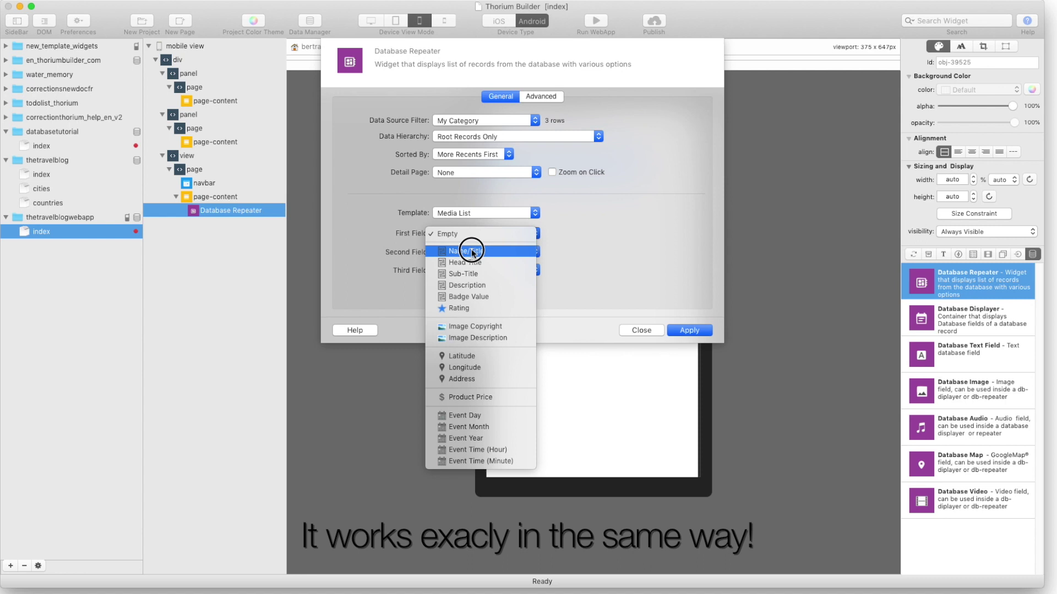
click(472, 252)
click(471, 252)
click(468, 304)
click(469, 270)
click(466, 345)
click(648, 330)
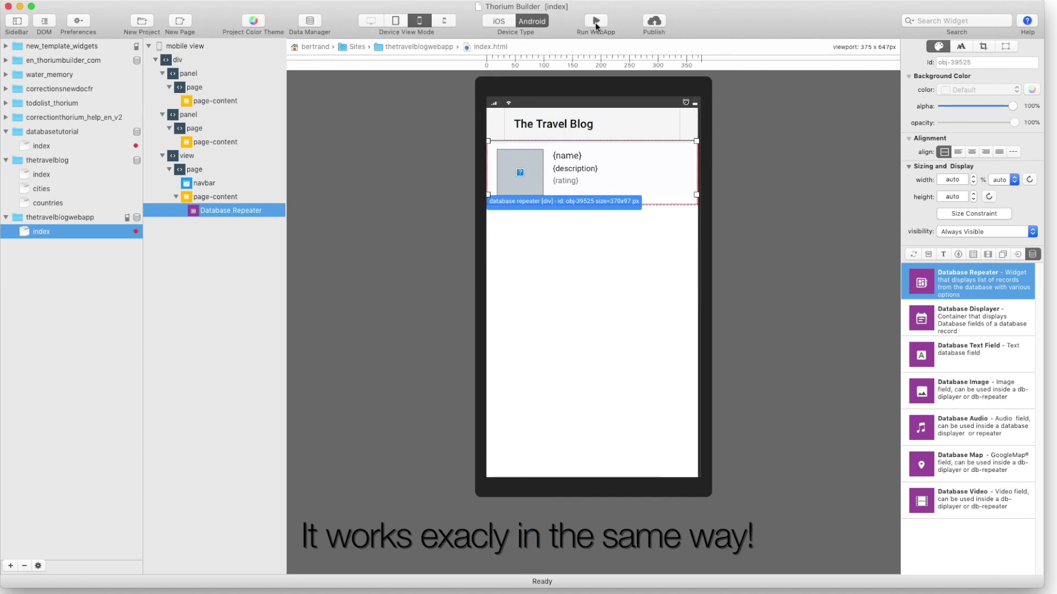
Step: Make the search bar visible in the index page repeater's advanced settings and apply the change
double_click(587, 173)
click(541, 97)
click(433, 122)
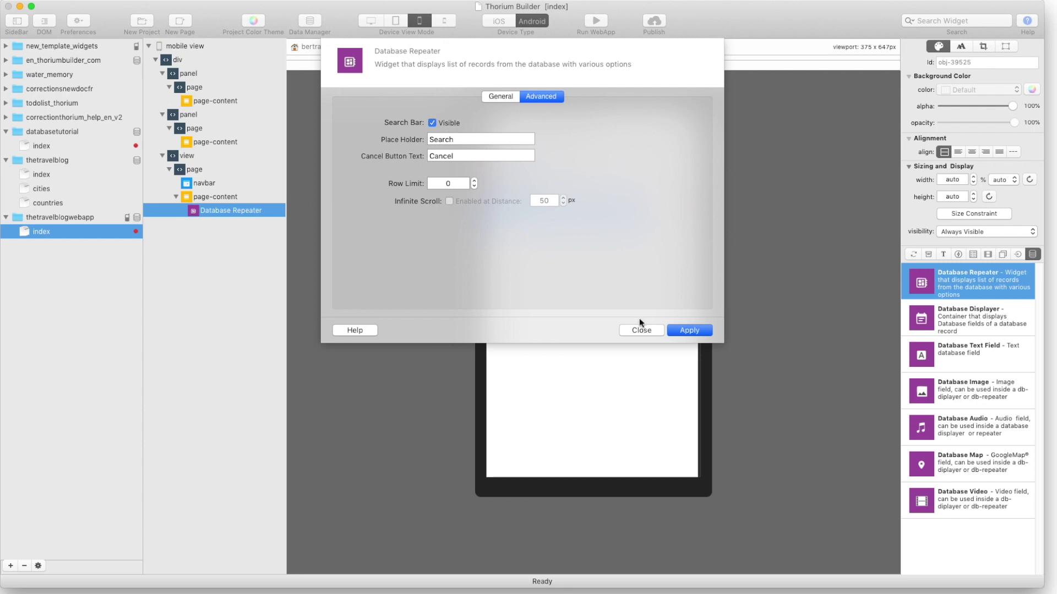
click(694, 330)
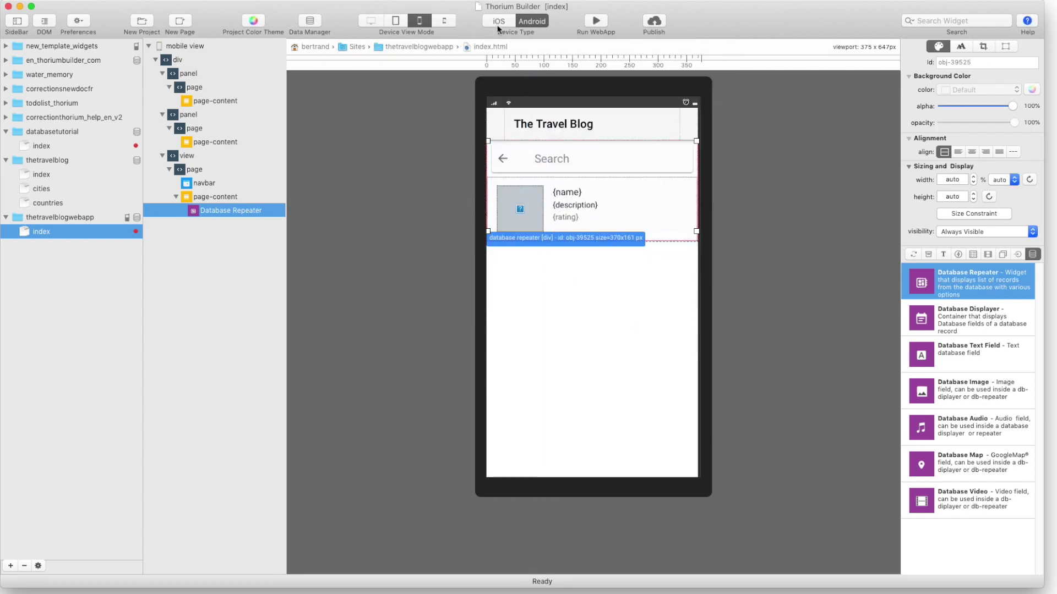
Step: Switch the device type to iOS, run the web app, search its list for America, and close the preview
click(499, 22)
click(598, 23)
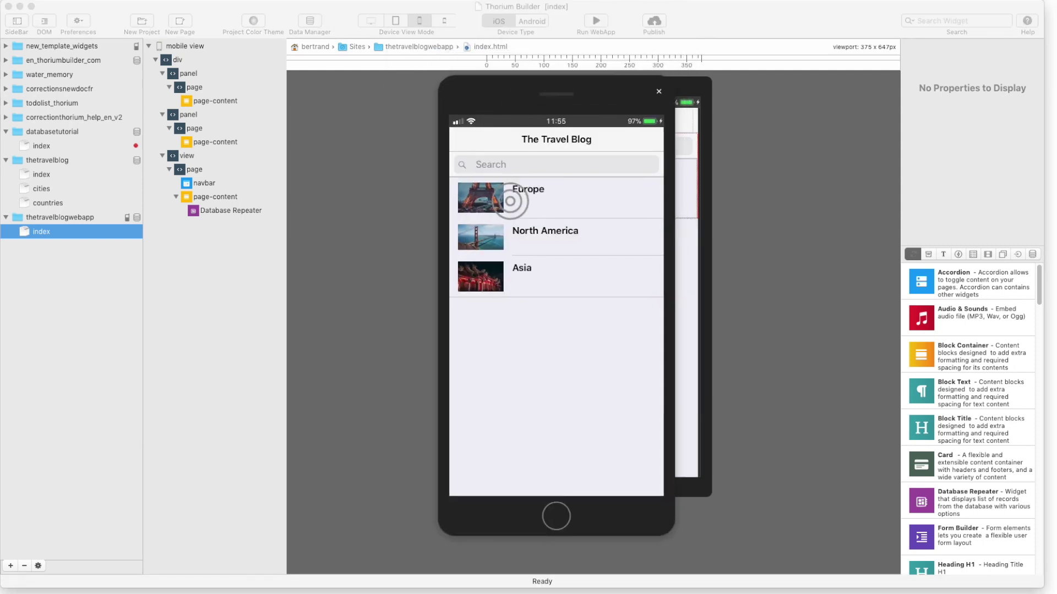
click(579, 167)
text(America)
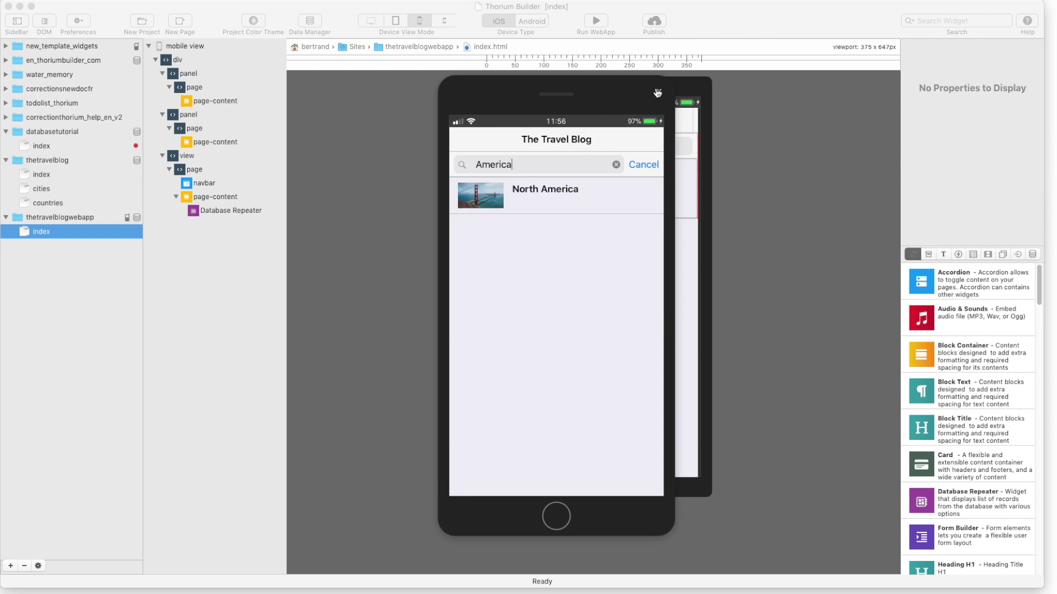
click(657, 92)
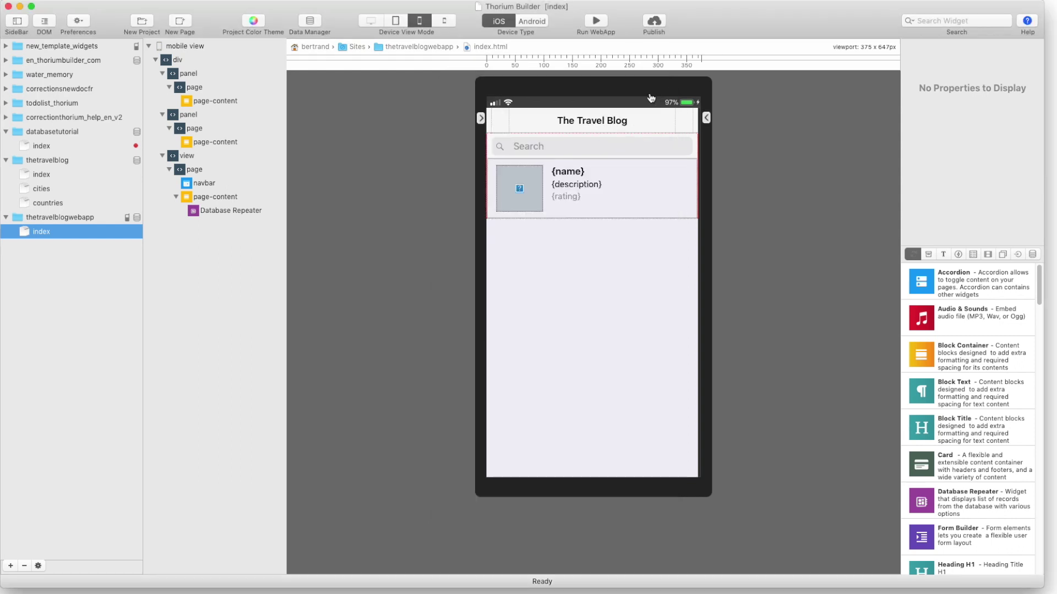
Step: Create a web app page named countries from the Page (Navbar) template
click(180, 22)
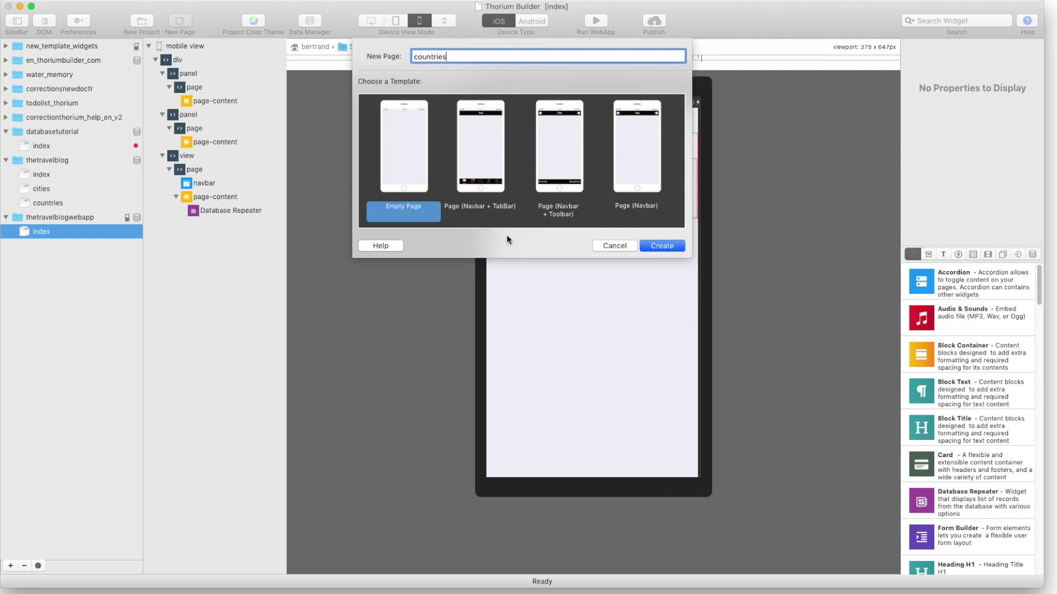
click(637, 182)
click(668, 243)
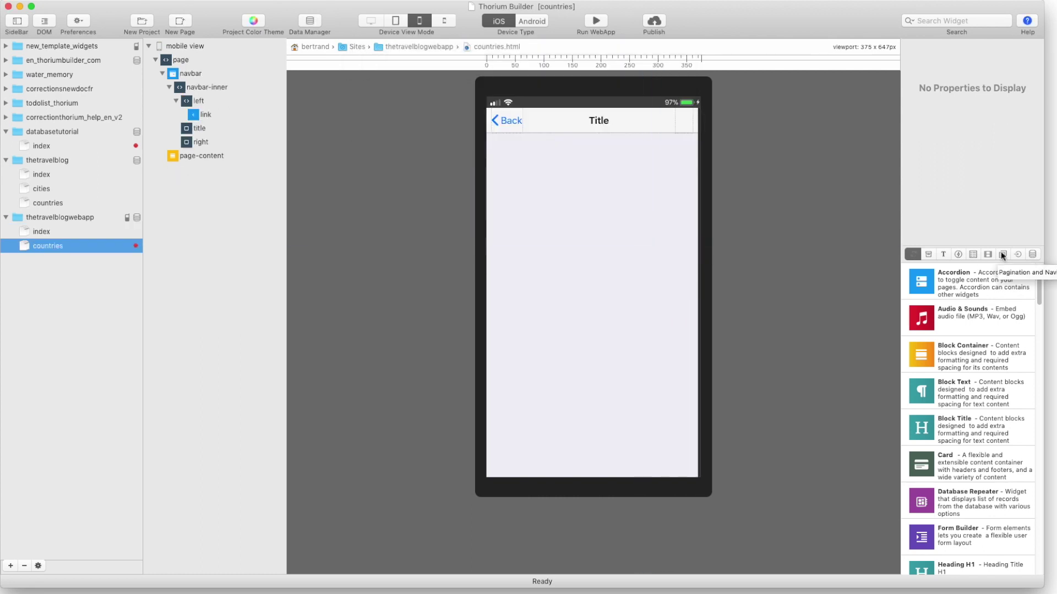
Step: Add a Database Repeater to the web app's countries page and set its data hierarchy to Show Only Current Record Childs
click(1032, 255)
drag(921, 282, 556, 143)
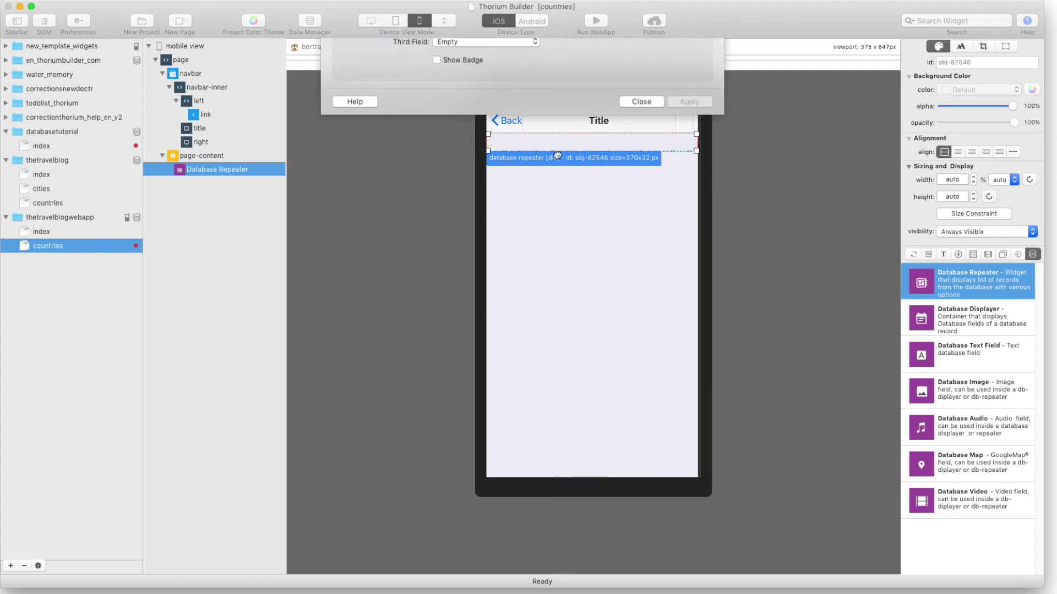
click(502, 121)
click(501, 131)
click(501, 136)
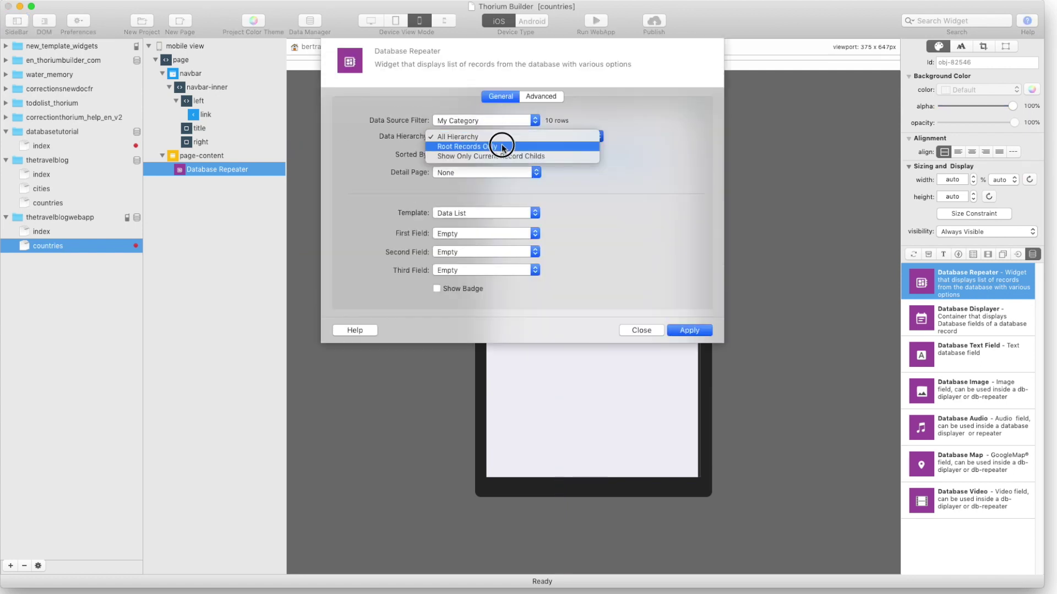
click(502, 155)
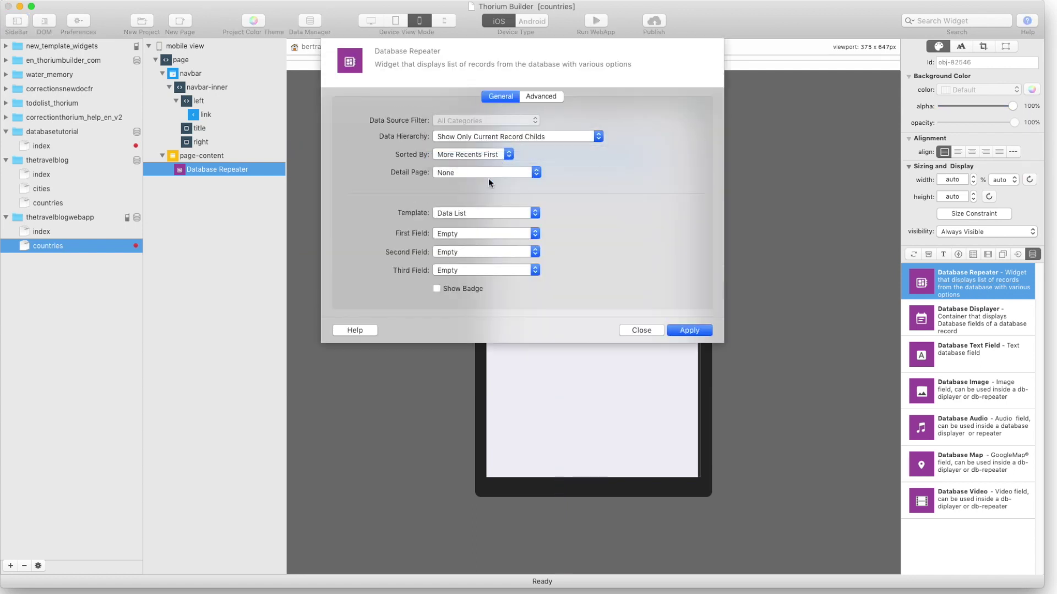
Step: Apply the Media List template to the countries page repeater, with Name/Title, Description and Rating as its three fields
click(489, 212)
click(485, 224)
click(486, 234)
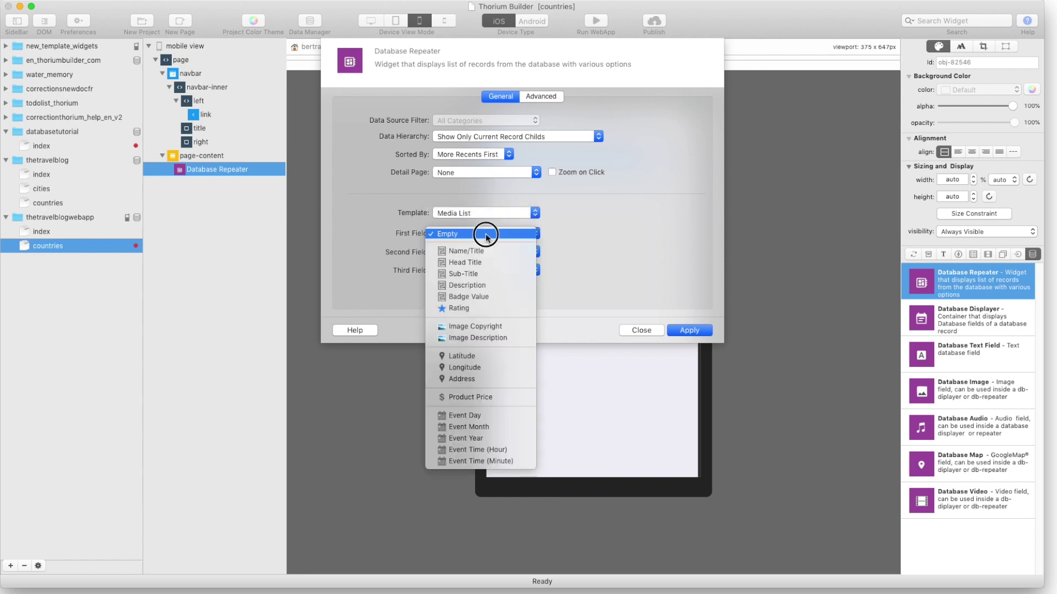
click(484, 251)
click(484, 252)
click(471, 304)
click(474, 270)
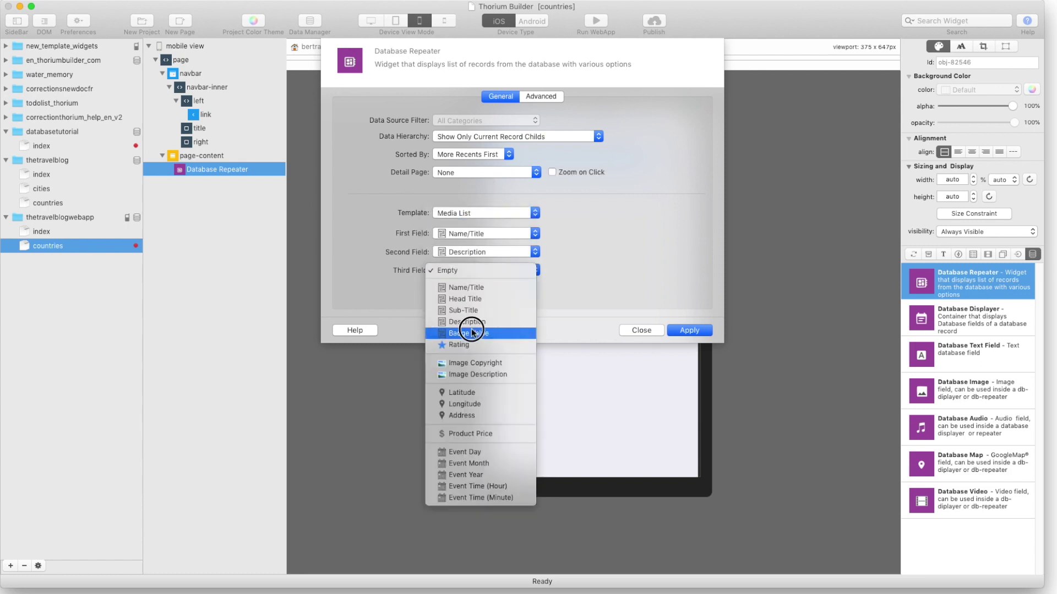
click(459, 345)
click(688, 330)
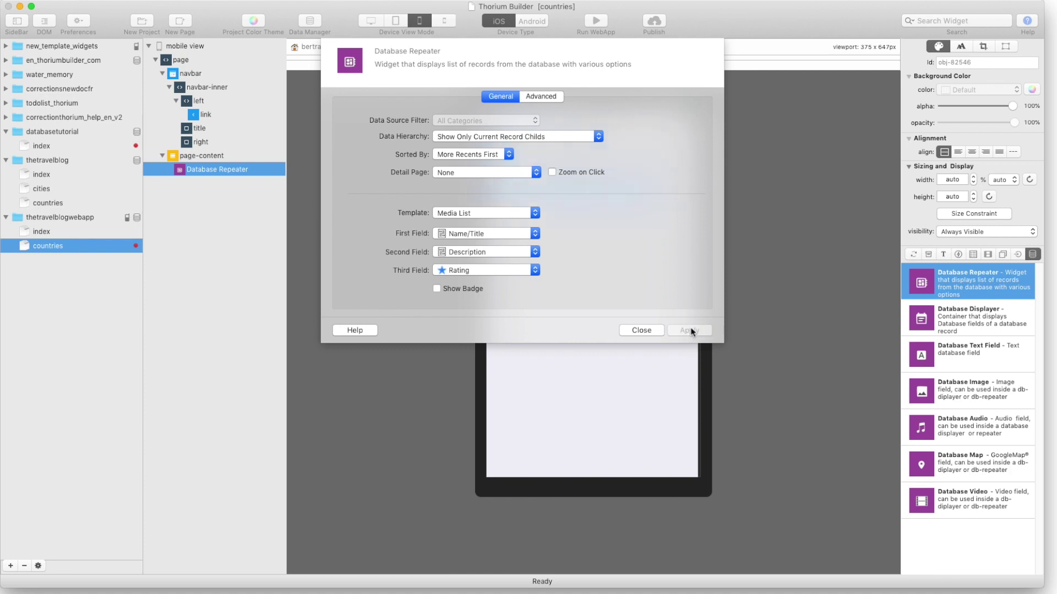
click(648, 330)
Step: Set the countries page's navbar title to Countries
click(532, 119)
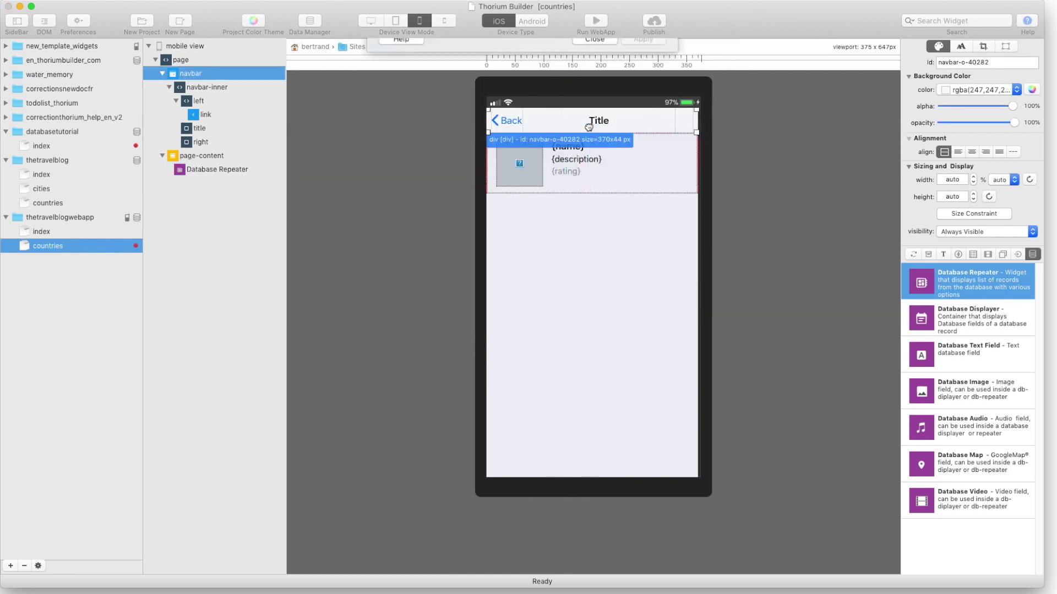
double_click(532, 119)
text(Countrie)
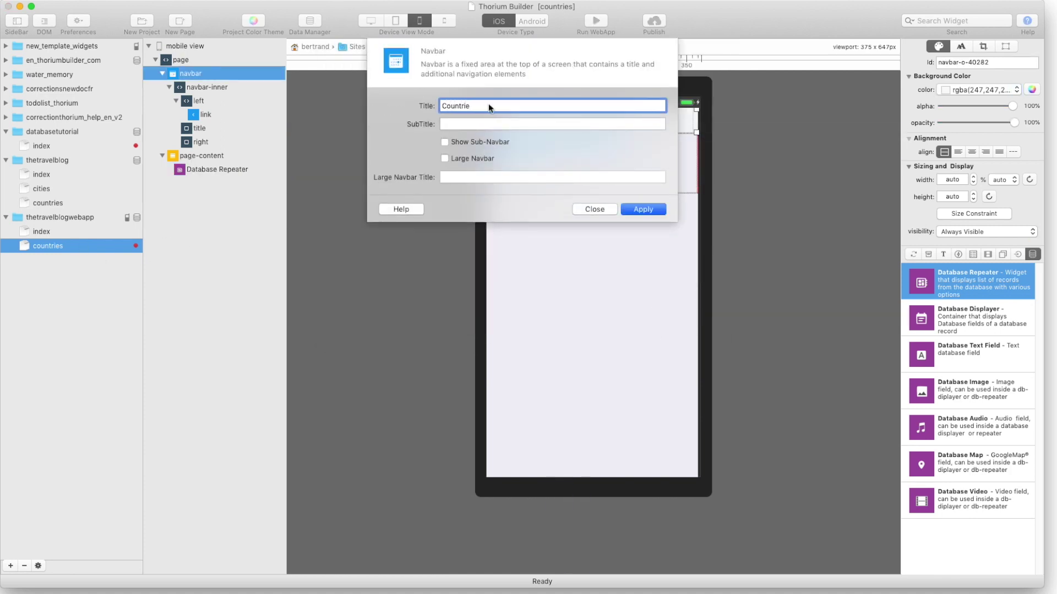
click(592, 210)
Step: Set the detail page of the web app index page's Database Repeater to countries
click(99, 232)
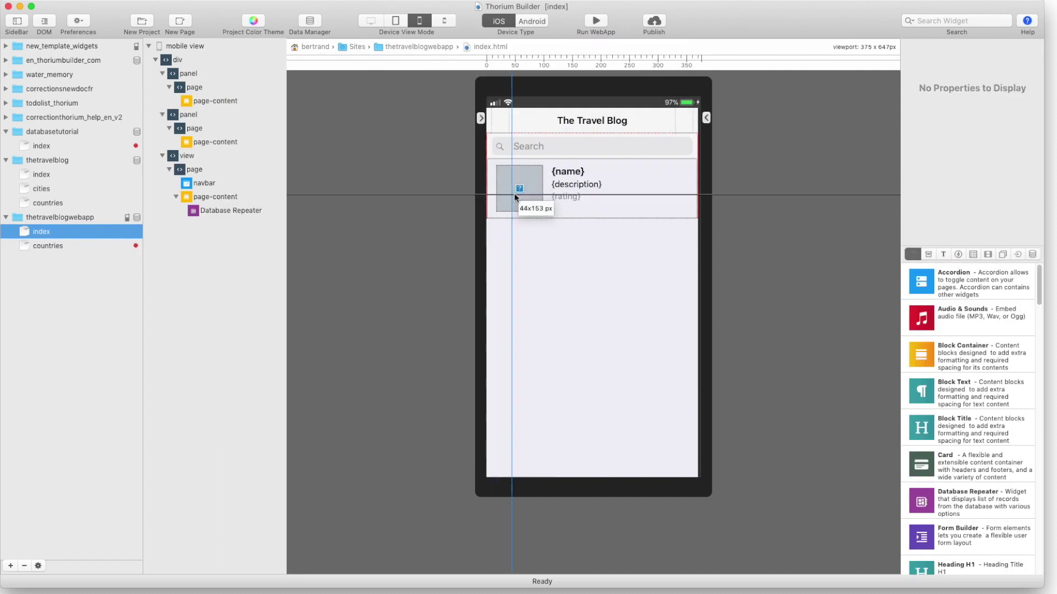
click(522, 194)
double_click(523, 194)
click(485, 173)
click(671, 293)
click(652, 331)
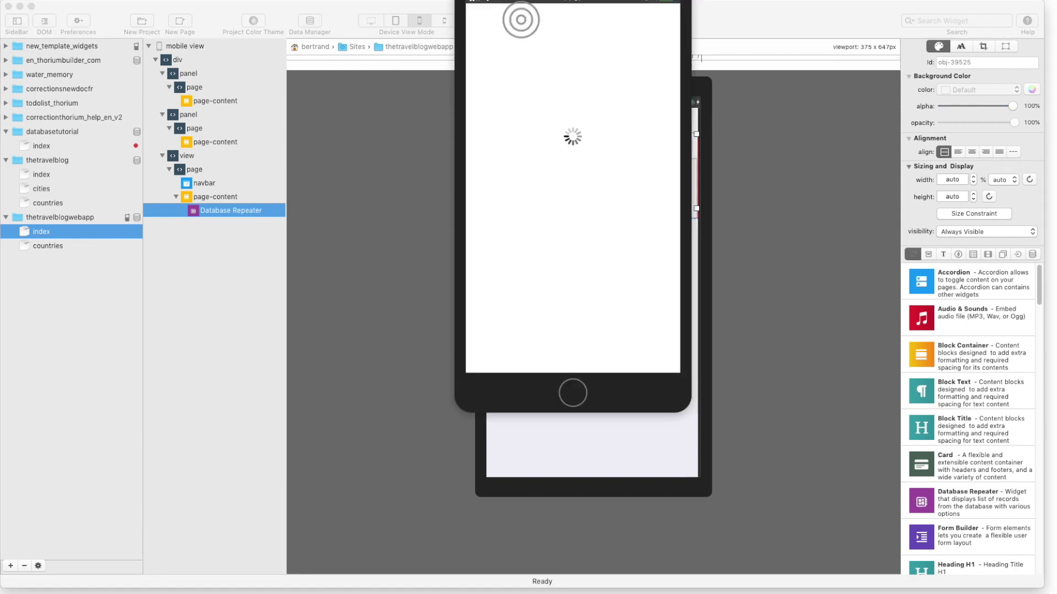
Step: Preview the web app, open the country lists of North America, Europe and Asia in turn, and close the preview
click(502, 221)
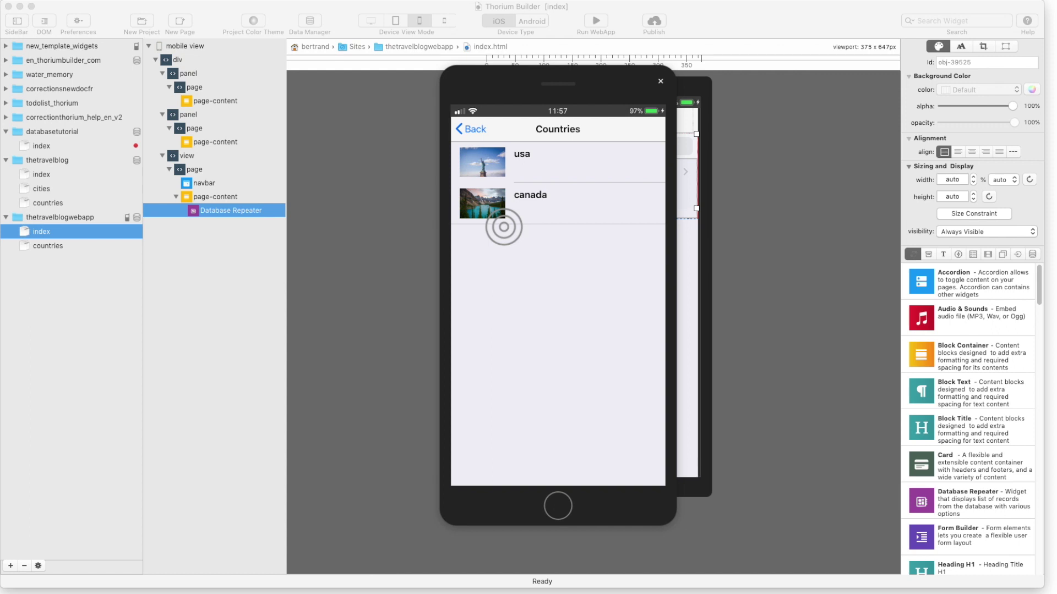
click(470, 135)
click(518, 179)
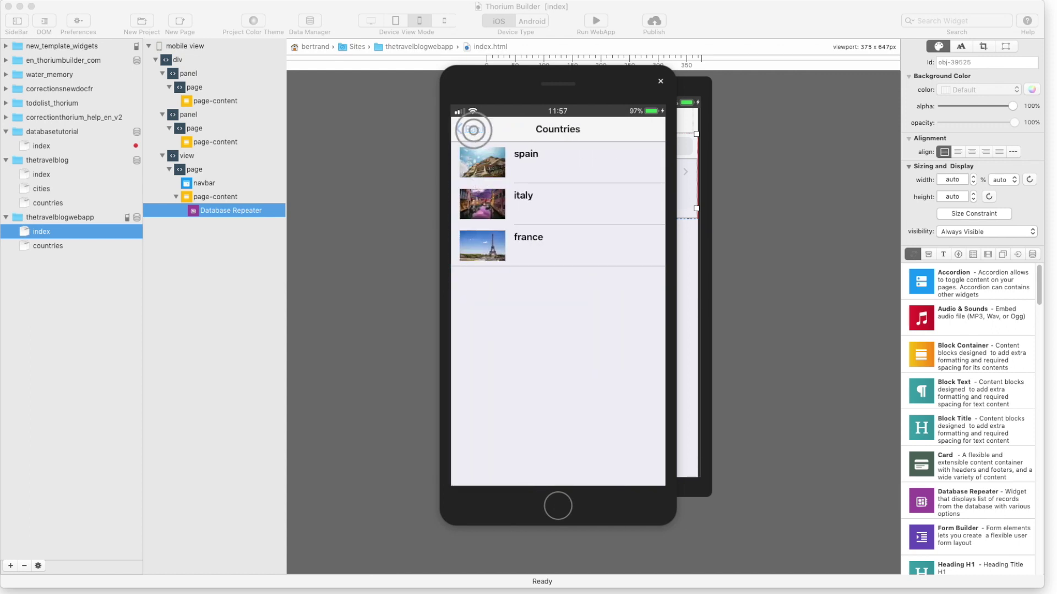
click(470, 135)
click(502, 259)
click(468, 129)
click(661, 81)
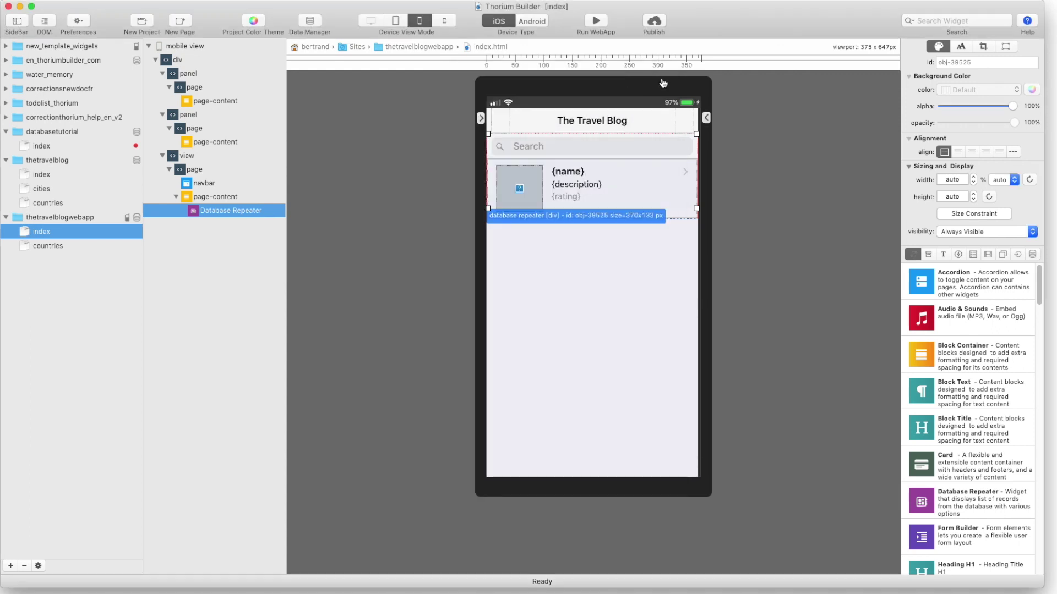
Step: Create a web app page named cities from the Page (Navbar) template
click(179, 24)
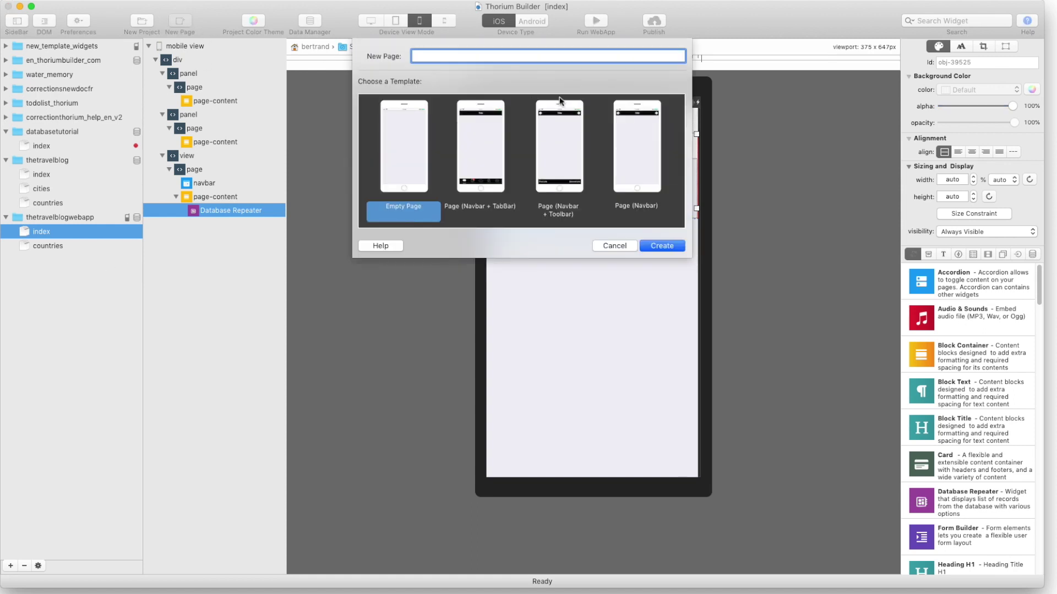
click(650, 159)
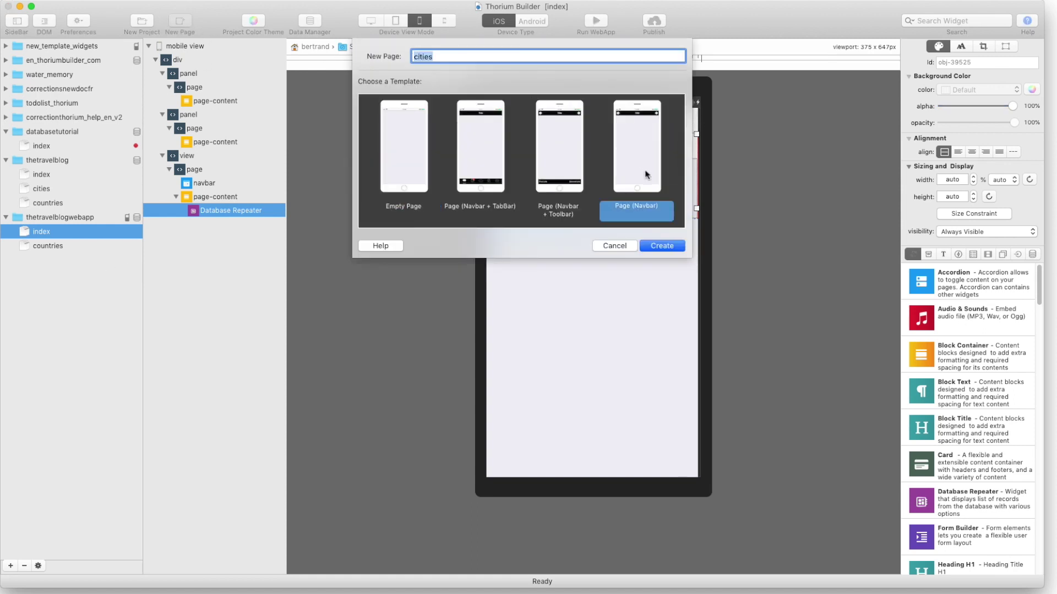
click(662, 249)
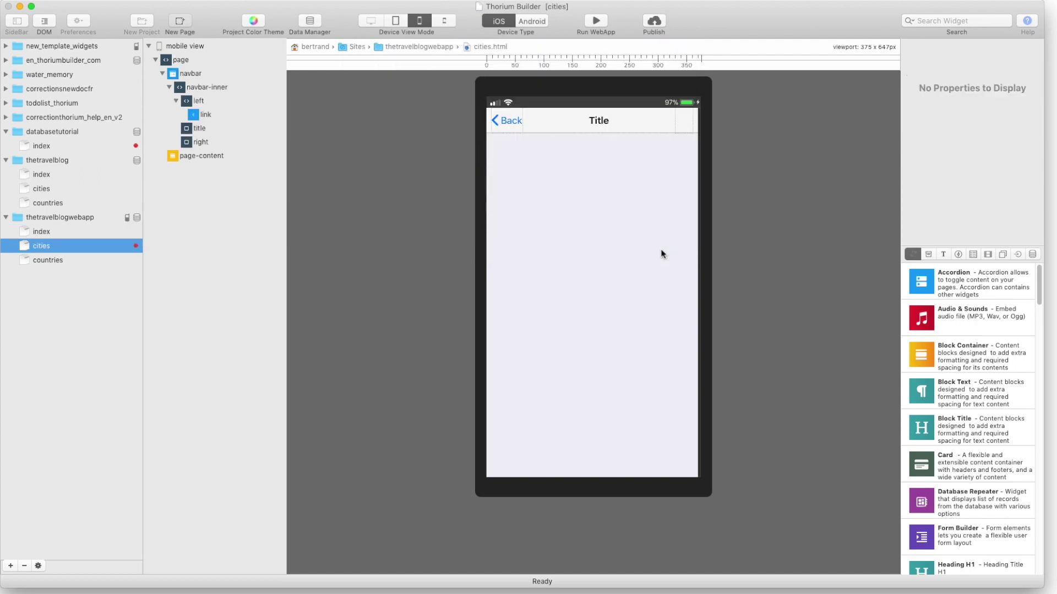
Step: Add a Database Repeater to the cities page and set its data hierarchy to Root Records Only
click(572, 208)
click(1032, 254)
drag(921, 282, 554, 142)
click(501, 137)
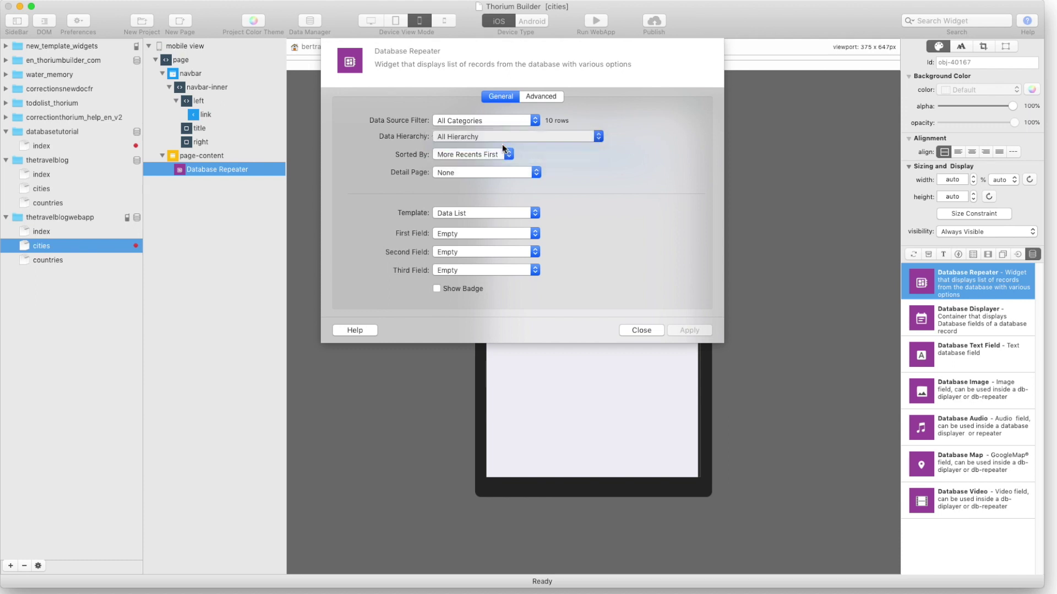
click(501, 146)
Step: Apply the Collection template to the cities page repeater, with Name/Title and Rating as its two fields
click(487, 211)
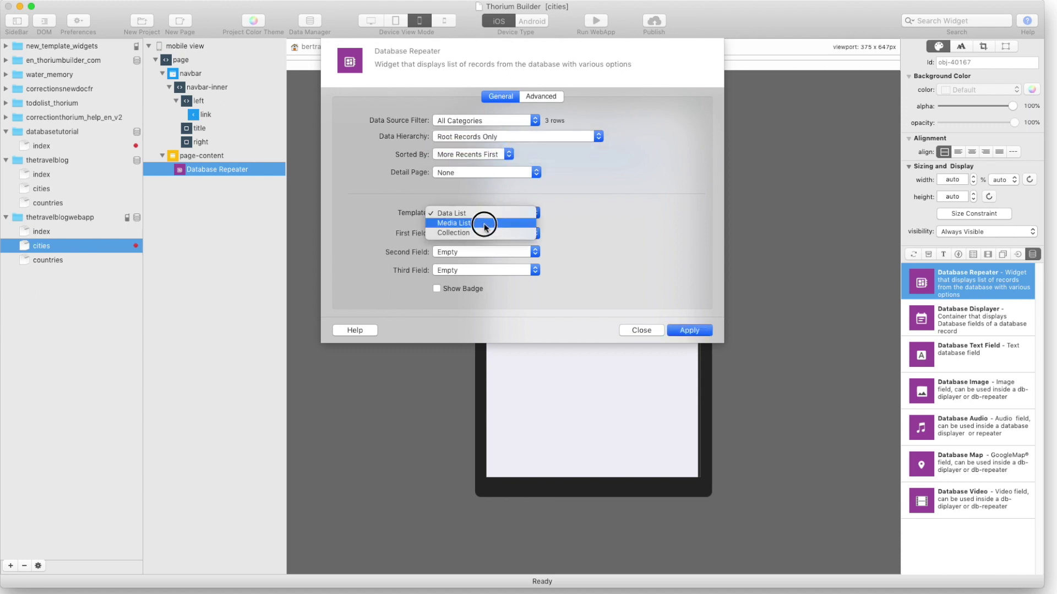
click(474, 233)
click(476, 251)
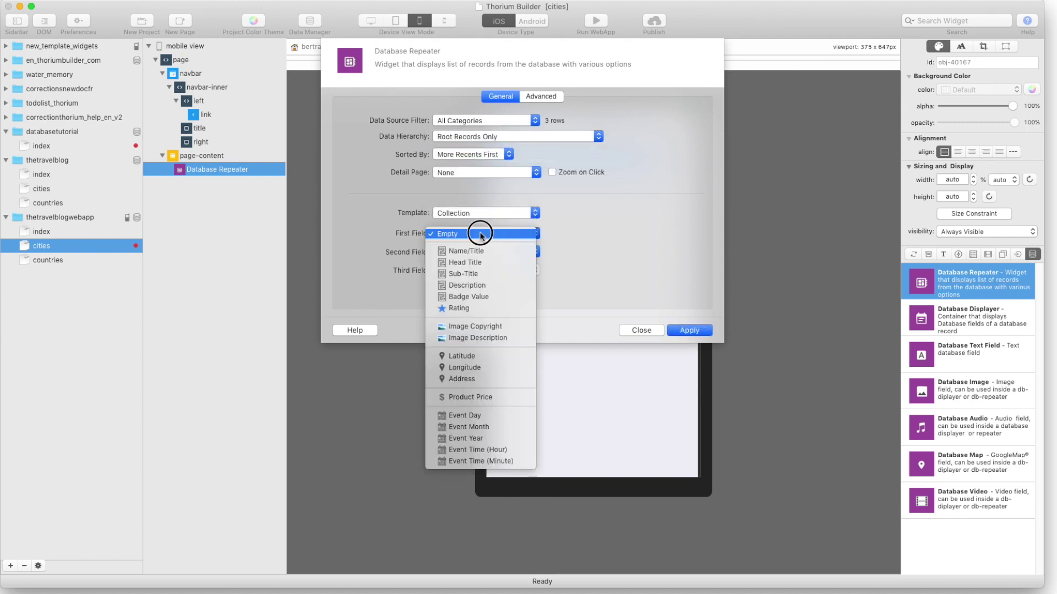
click(458, 327)
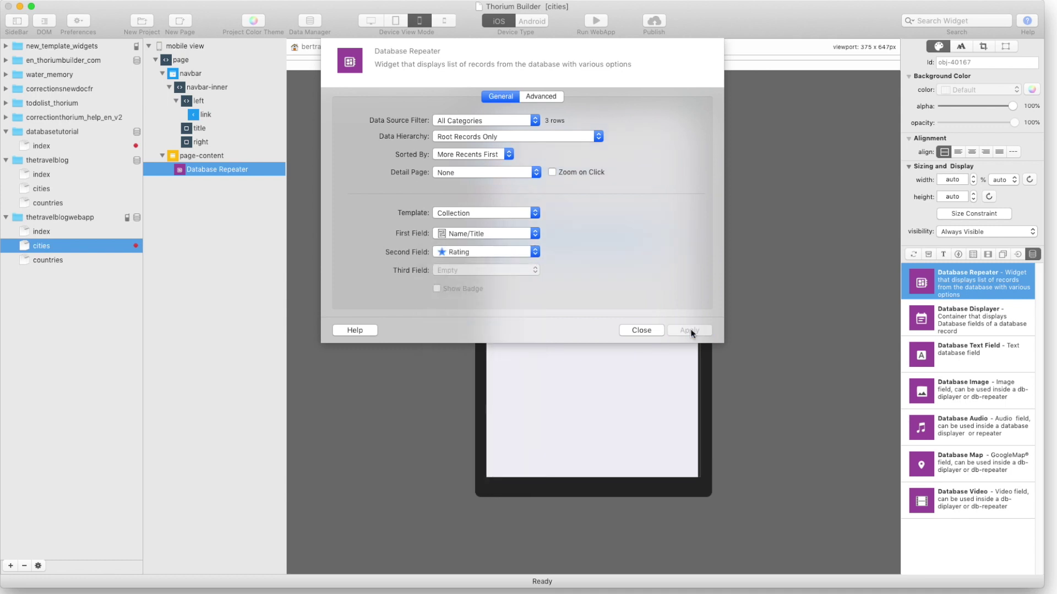
click(641, 330)
Step: Set the detail page of the web app countries page's Database Repeater to cities
click(66, 259)
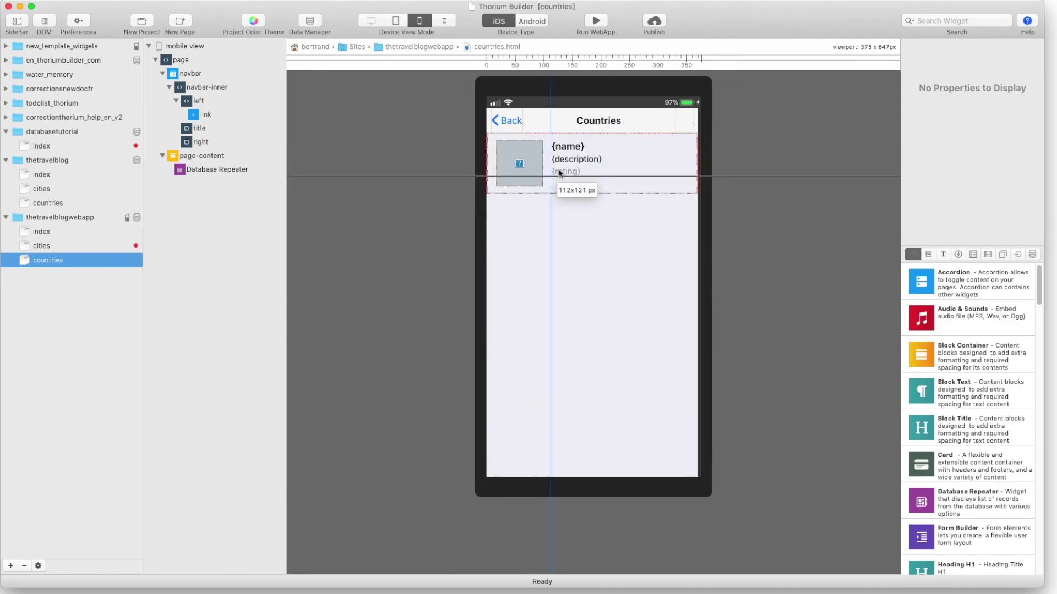
double_click(579, 154)
click(484, 173)
click(478, 208)
click(635, 330)
Step: Run the web app, browse from North America to the cities of usa, and close the preview
click(596, 21)
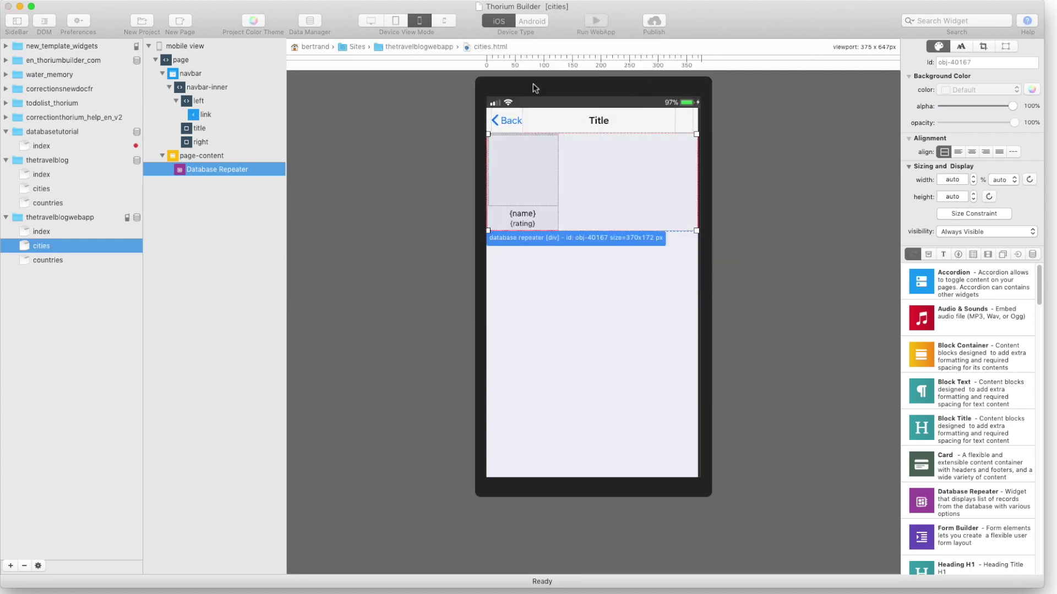
click(514, 314)
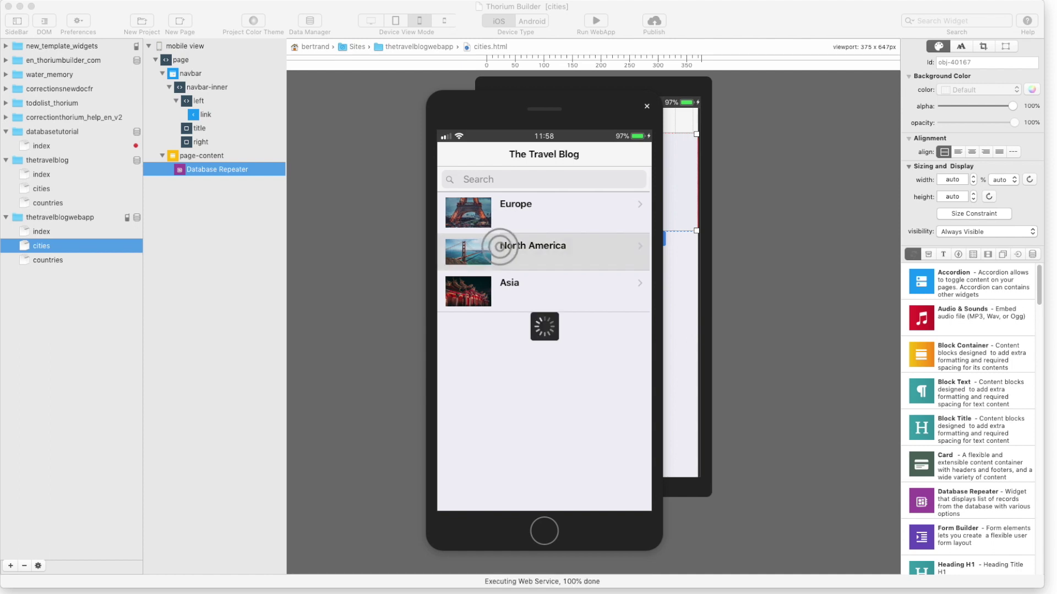
click(476, 187)
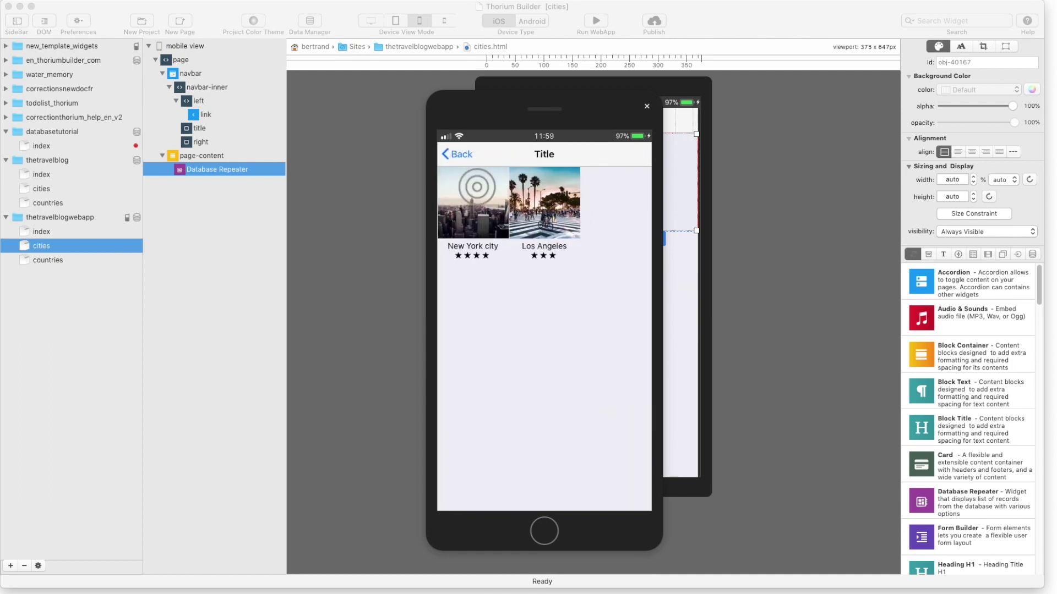
click(646, 108)
Step: Create a city_detail page from the Page (Navbar) template and add a Database Displayer to its content
key(super+n)
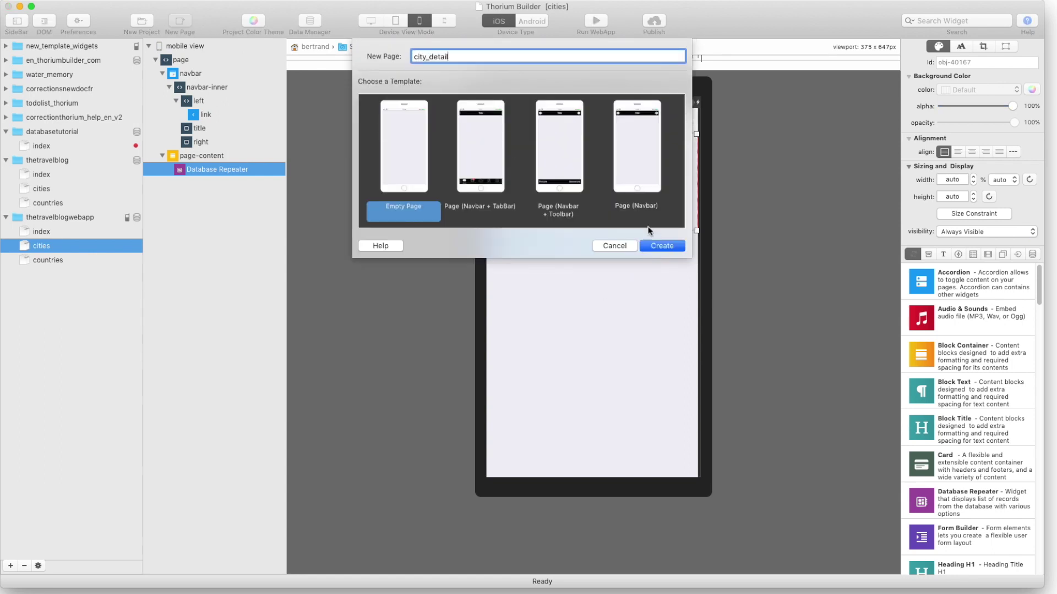
click(656, 244)
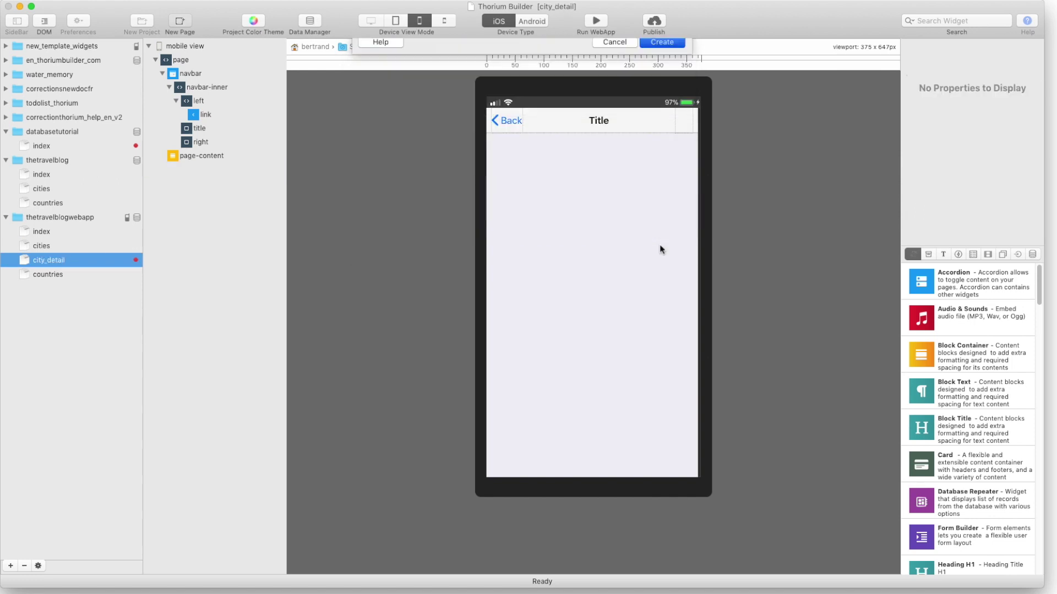
click(1032, 253)
drag(913, 318, 608, 231)
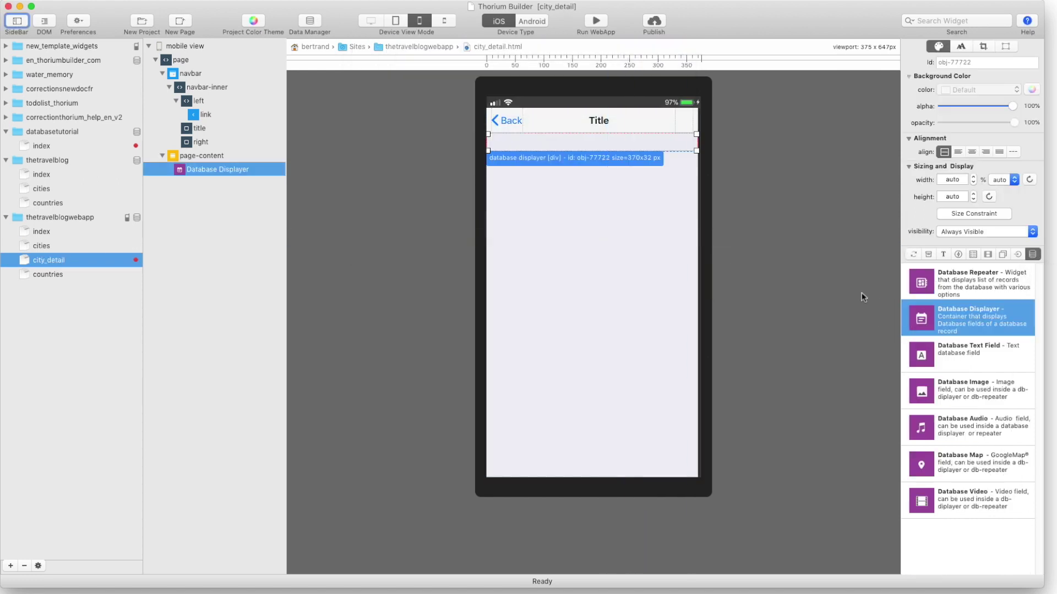
Step: Add a Database Image inside the displayer with image display Cover and display ratio 21:9
drag(921, 396, 568, 158)
click(473, 105)
click(476, 104)
click(473, 122)
click(472, 94)
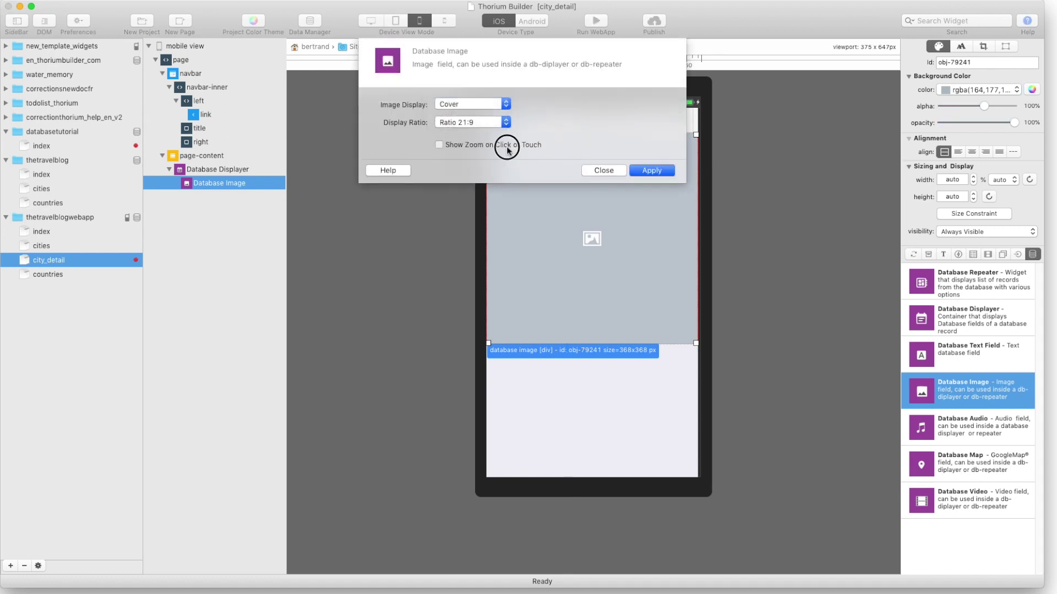
click(651, 170)
Step: Add a Database Text Field for the name below the image and enclose it in a Block Container
drag(921, 355, 585, 270)
click(928, 255)
drag(920, 282, 570, 252)
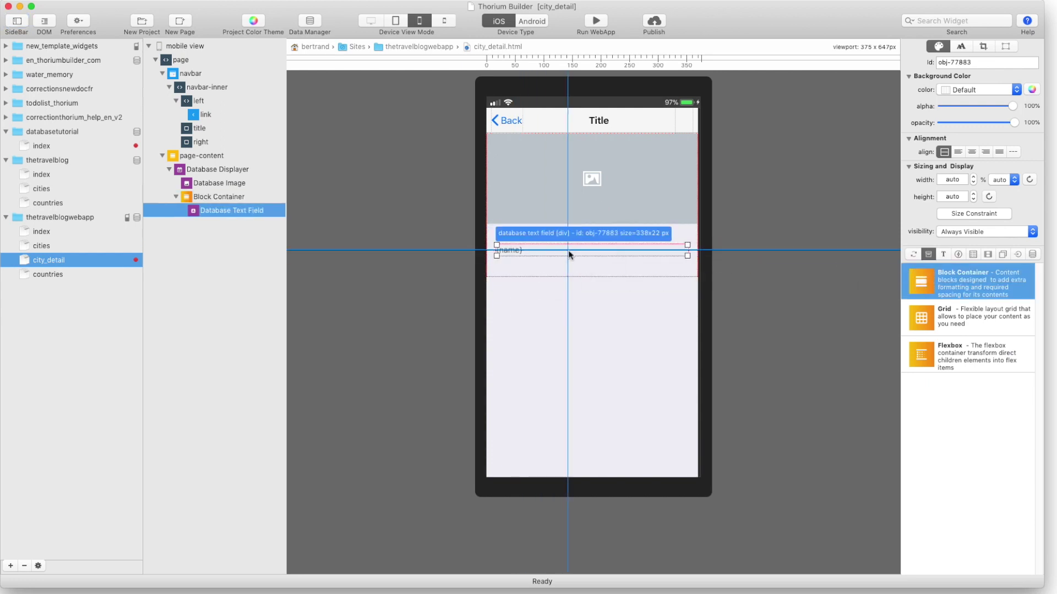
Step: Center the name field and set its text to 17px bold
click(960, 46)
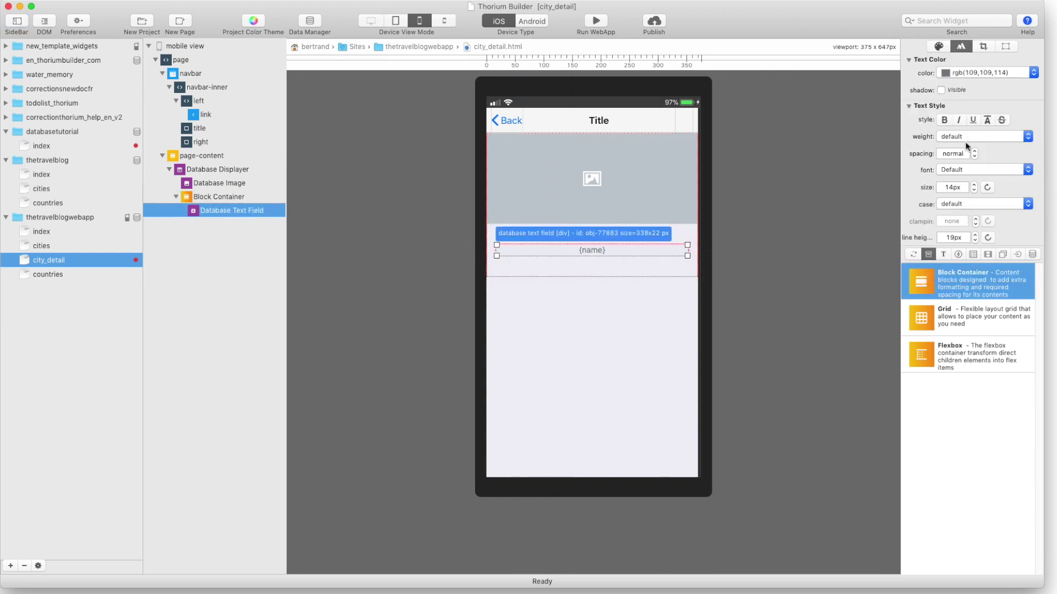
click(973, 186)
click(972, 185)
click(973, 185)
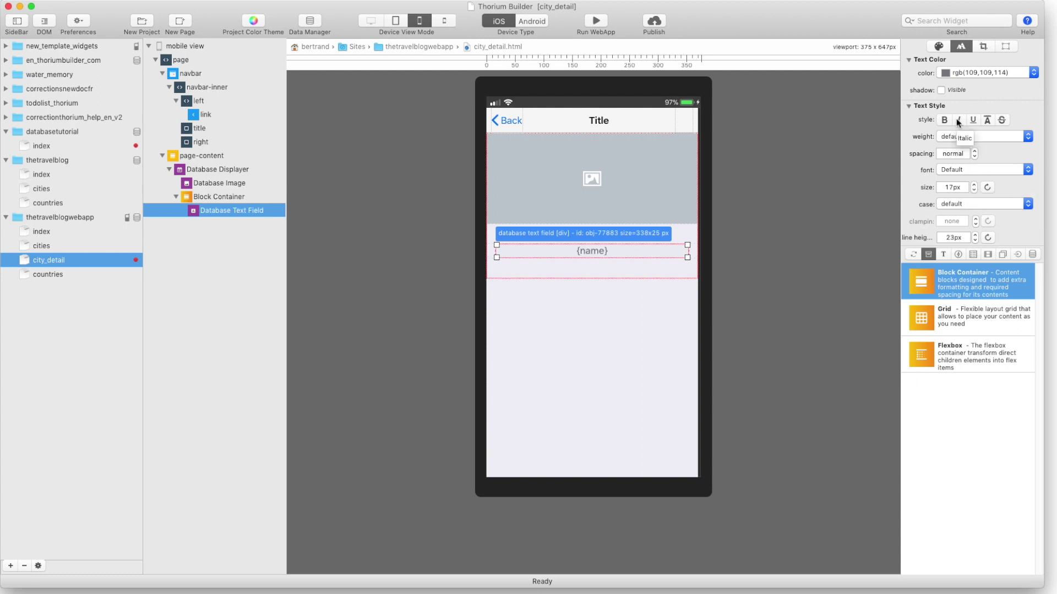
Step: Add a Database Text Field below the name field and set its field name to Description
click(1033, 258)
drag(921, 355, 614, 270)
click(468, 104)
click(460, 126)
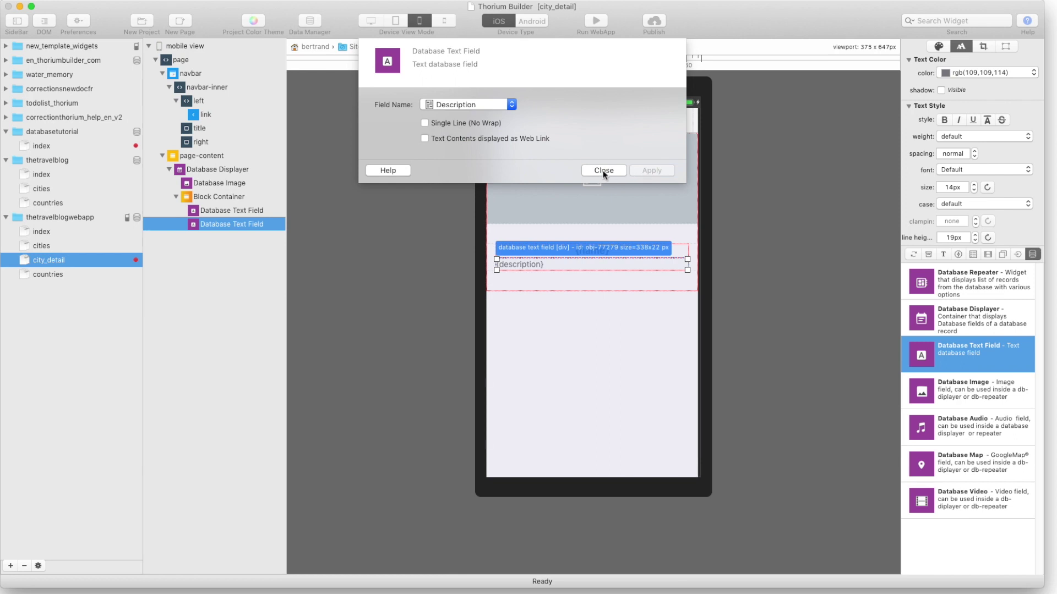
click(604, 170)
Step: Add a Database Text Field between the name and description fields and set its field name to Rating
drag(921, 355, 572, 267)
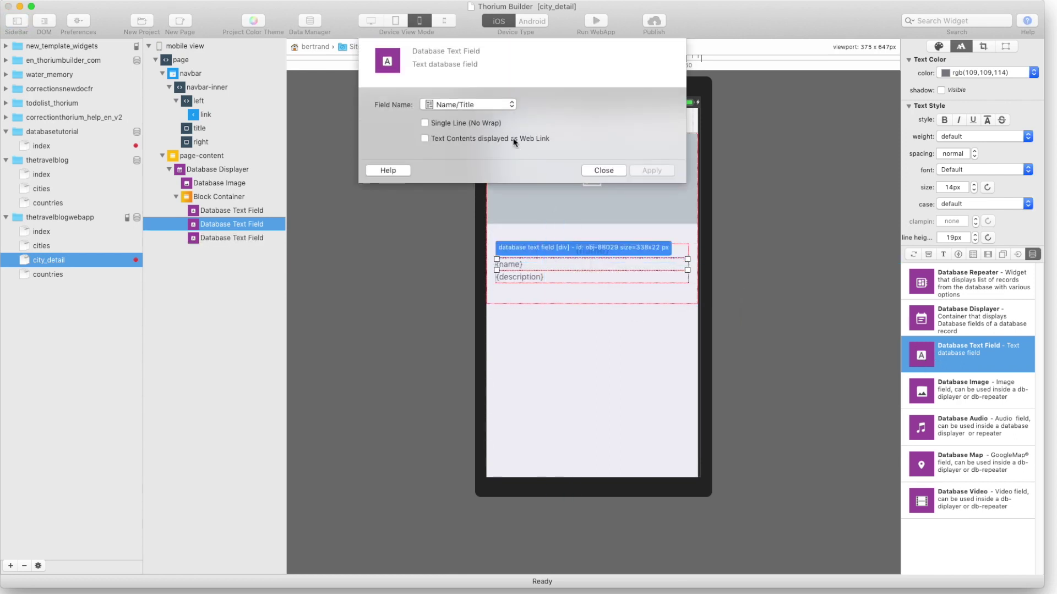
click(472, 104)
click(471, 132)
click(602, 171)
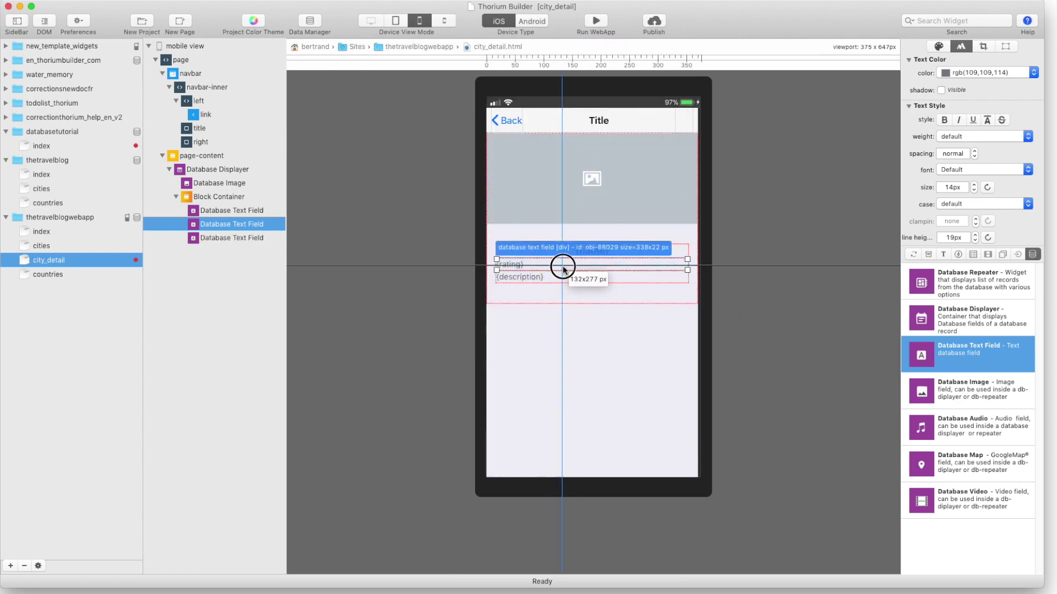
Step: Set the rating field's text color to text-warning and increase its text size
click(963, 72)
click(962, 179)
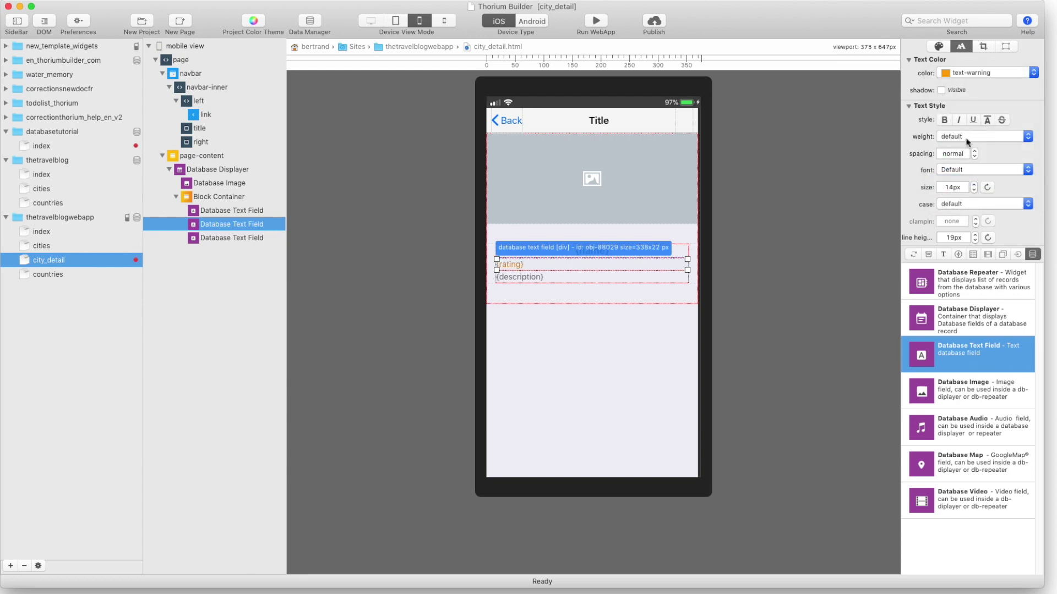
click(974, 187)
click(618, 305)
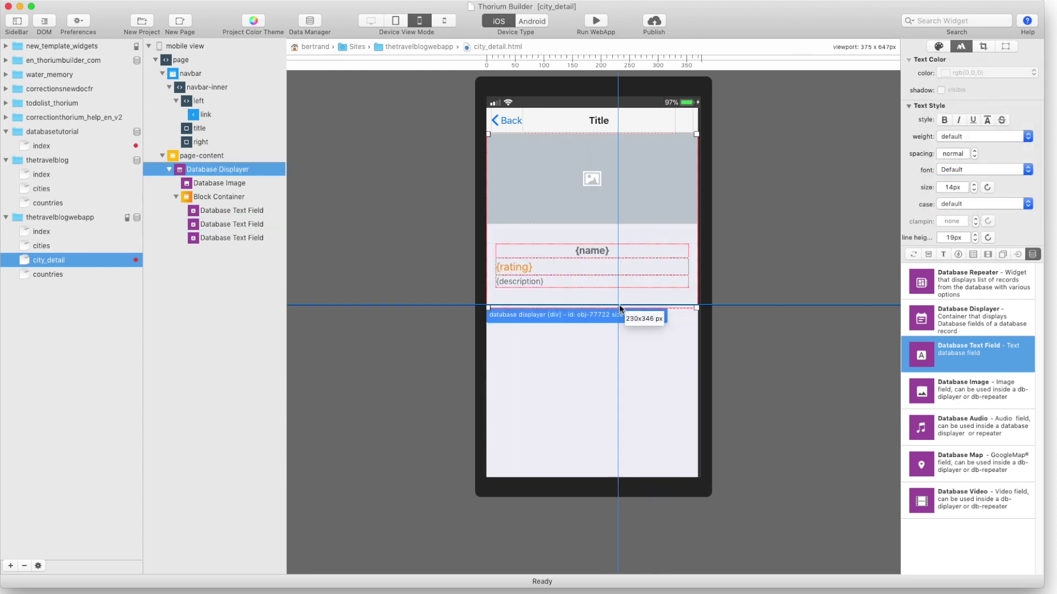
Step: Set the detail page of the web app cities page's Database Repeater to city_detail
click(41, 246)
double_click(572, 194)
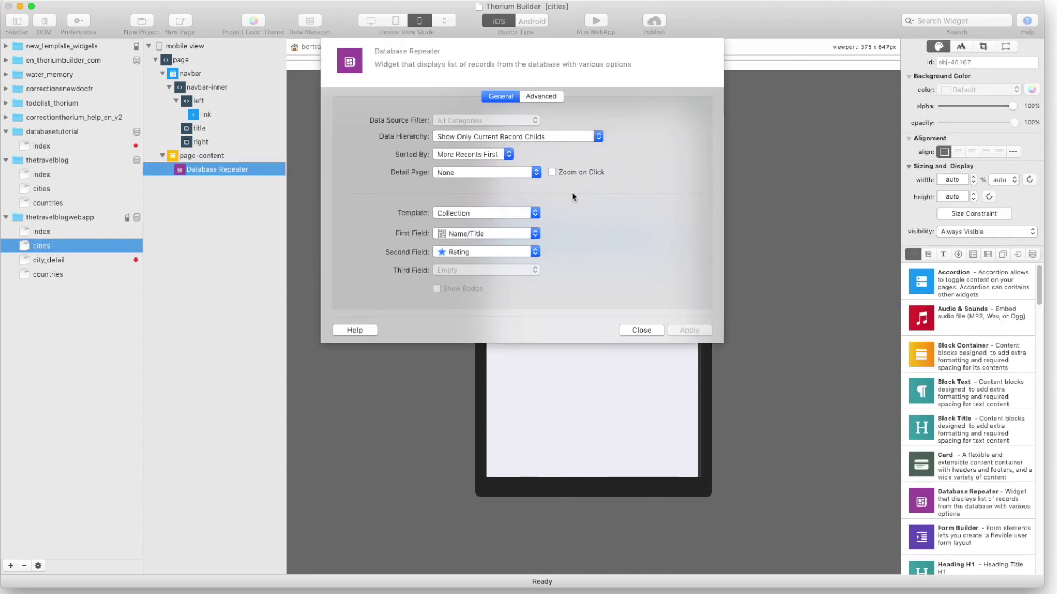
click(475, 173)
click(476, 206)
click(641, 330)
Step: Run the web app, browse through North America and usa to the Los Angeles and New York city details, and close the preview
click(596, 23)
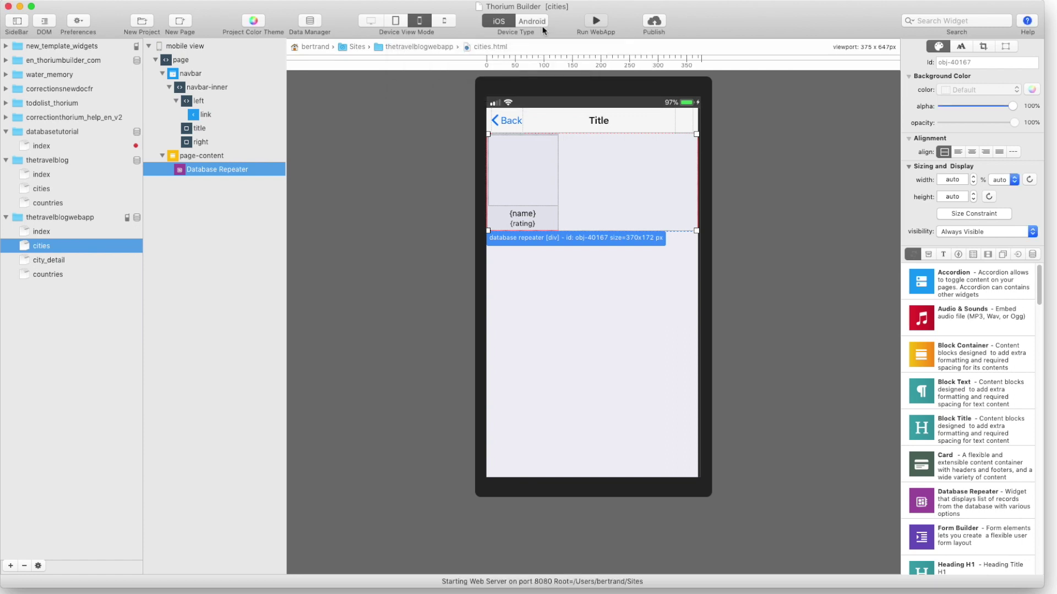
click(499, 256)
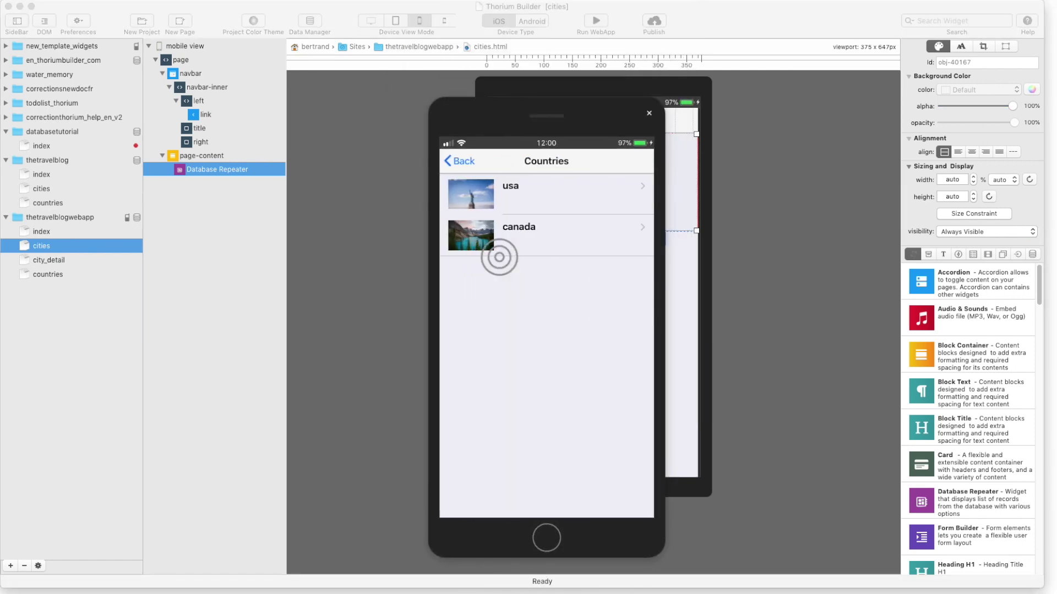
click(487, 191)
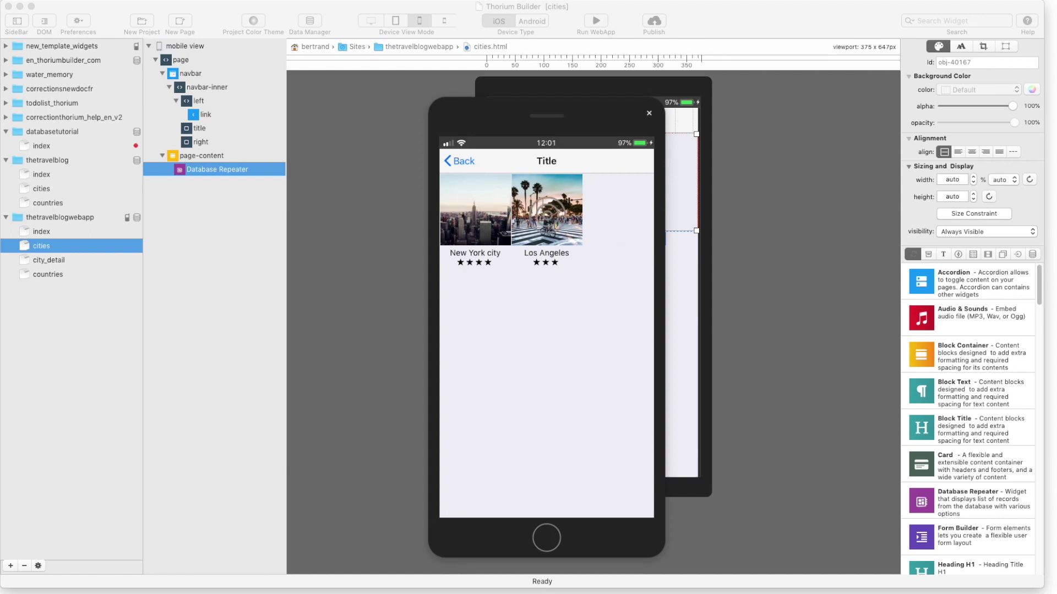
click(547, 210)
click(463, 161)
click(459, 197)
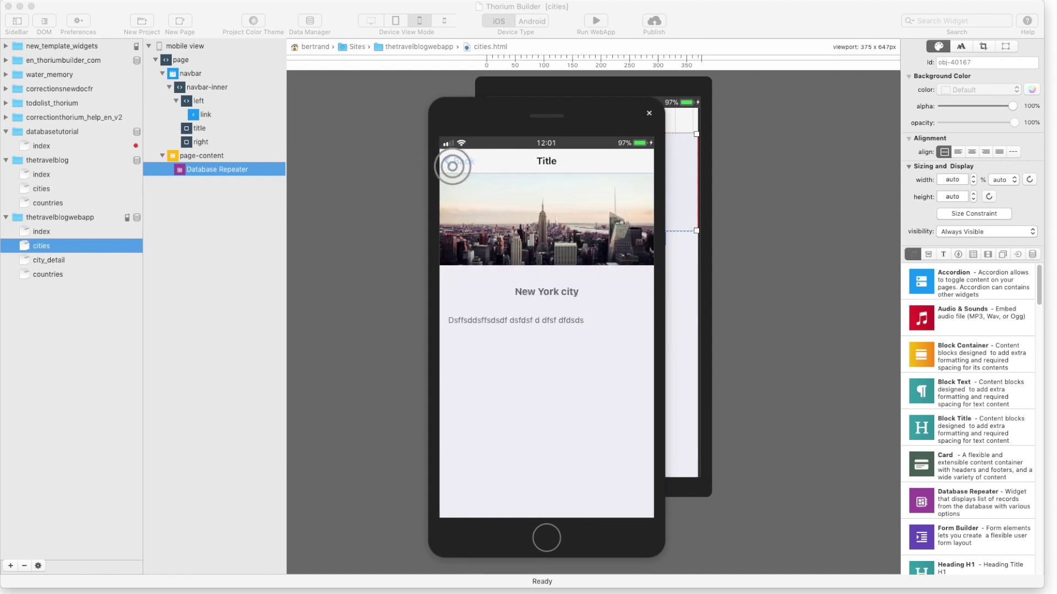
click(452, 166)
click(649, 112)
click(81, 259)
click(551, 274)
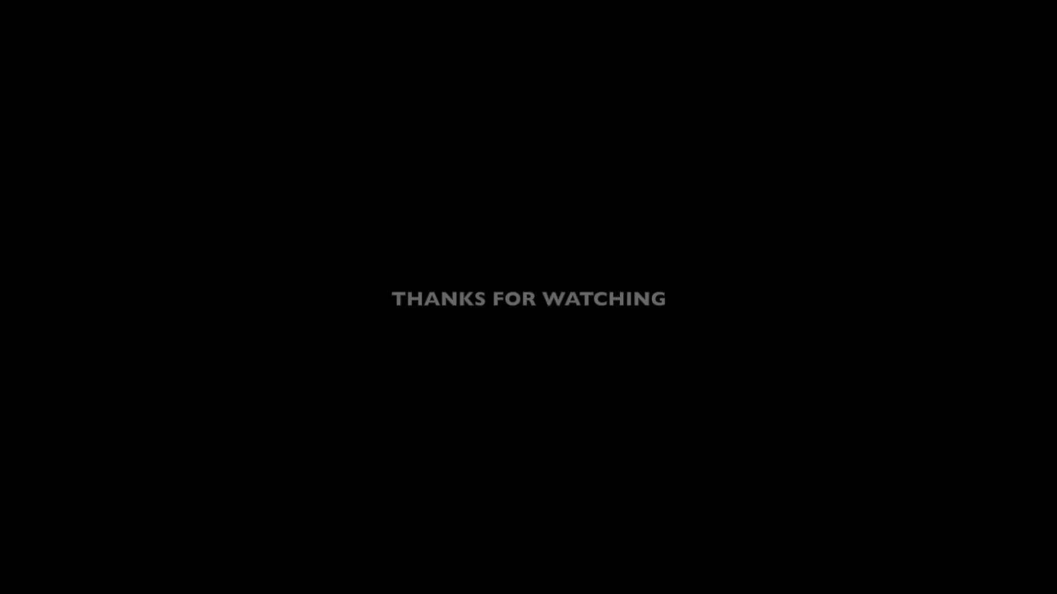